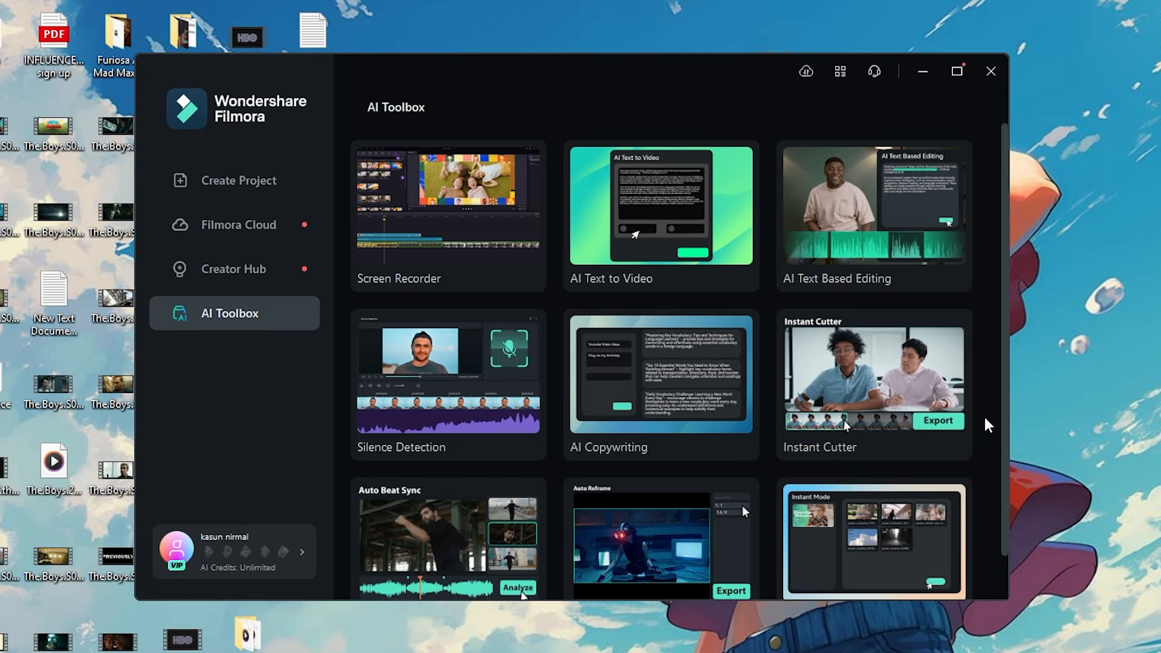
- Generate an AI Video Oral Script for the topic "Create a unique video script about the topic " how youTUbe gurus scam people with their expensive courses""
{"action": "scroll", "coordinate": [1004, 423], "scroll_direction": "down", "scroll_amount": 1}
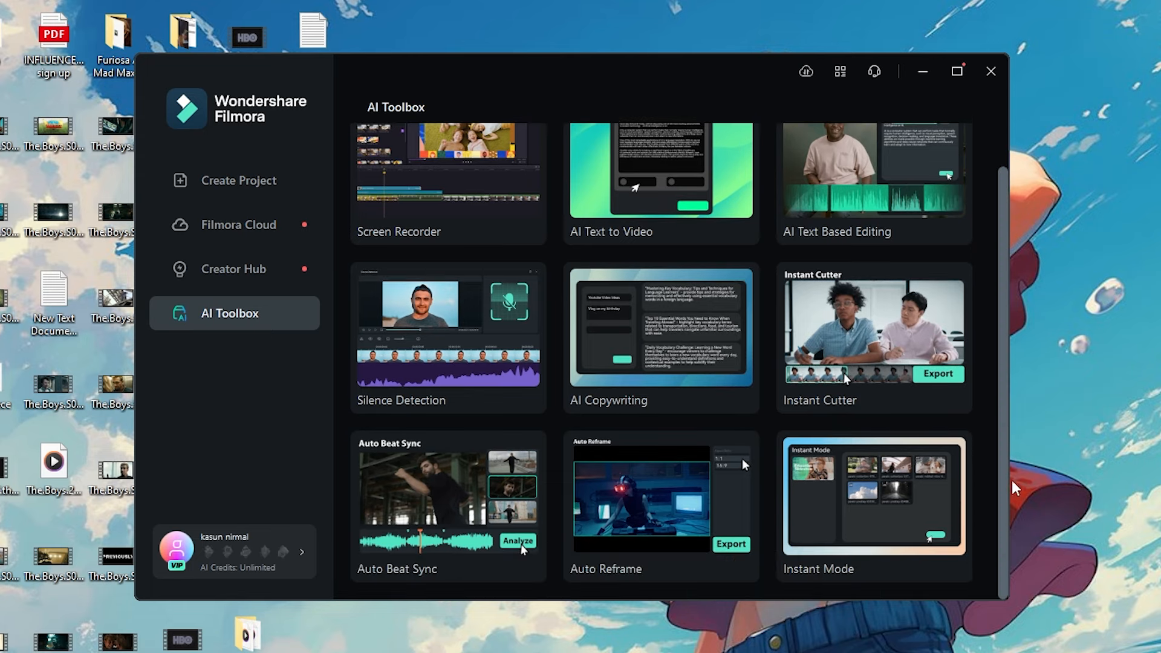
{"action": "scroll", "coordinate": [1007, 423], "scroll_direction": "up", "scroll_amount": 1}
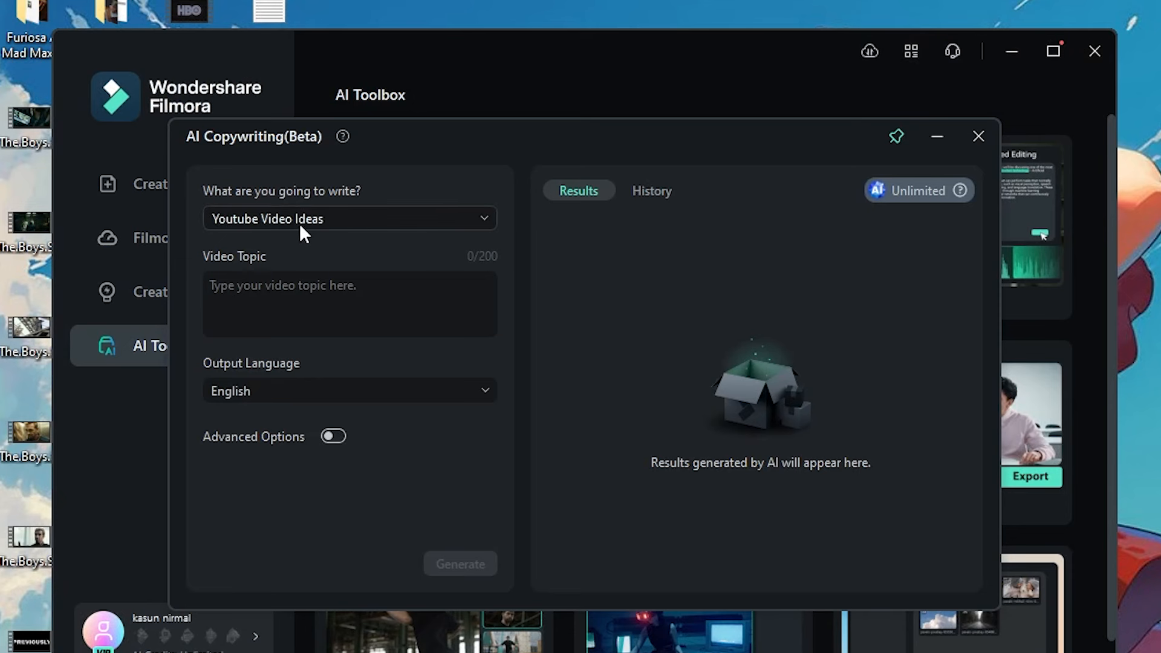
{"action": "left_click", "coordinate": [301, 225]}
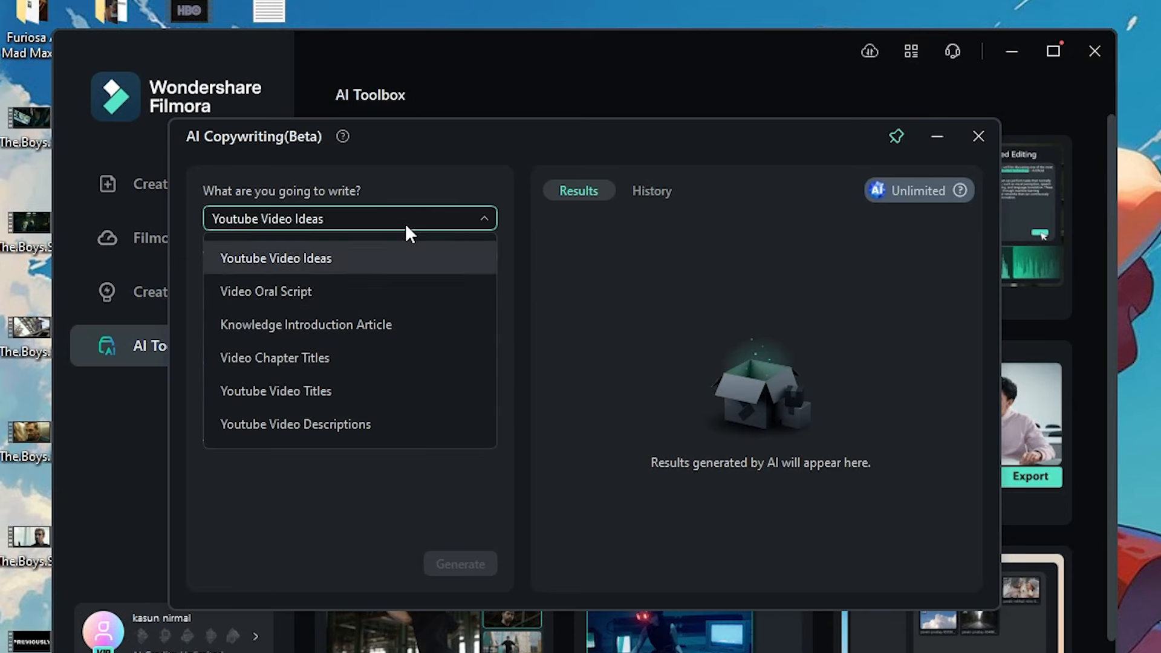
{"action": "left_click", "coordinate": [308, 289]}
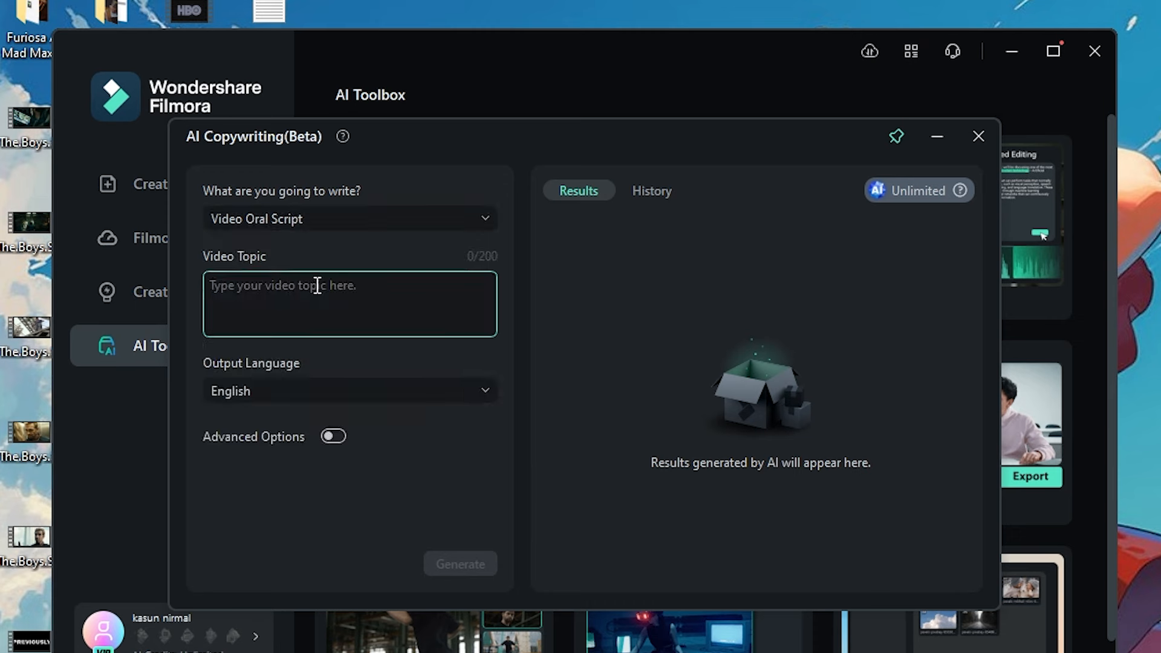
{"action": "right_click", "coordinate": [303, 295]}
{"action": "left_click", "coordinate": [360, 436]}
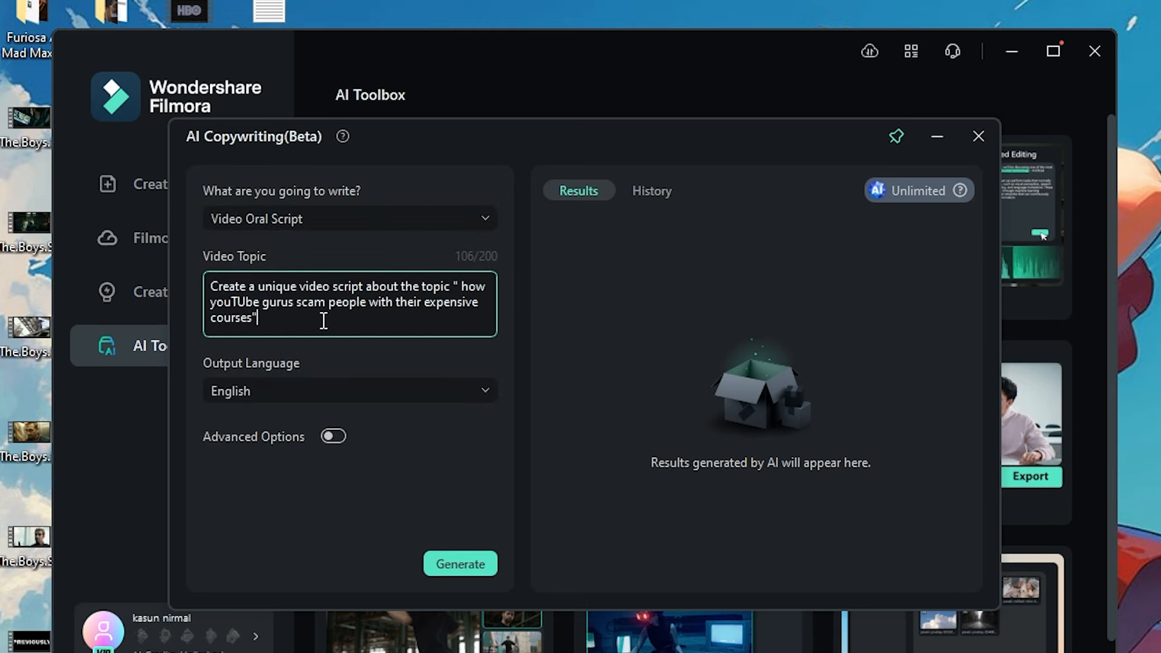
{"action": "left_click", "coordinate": [447, 565]}
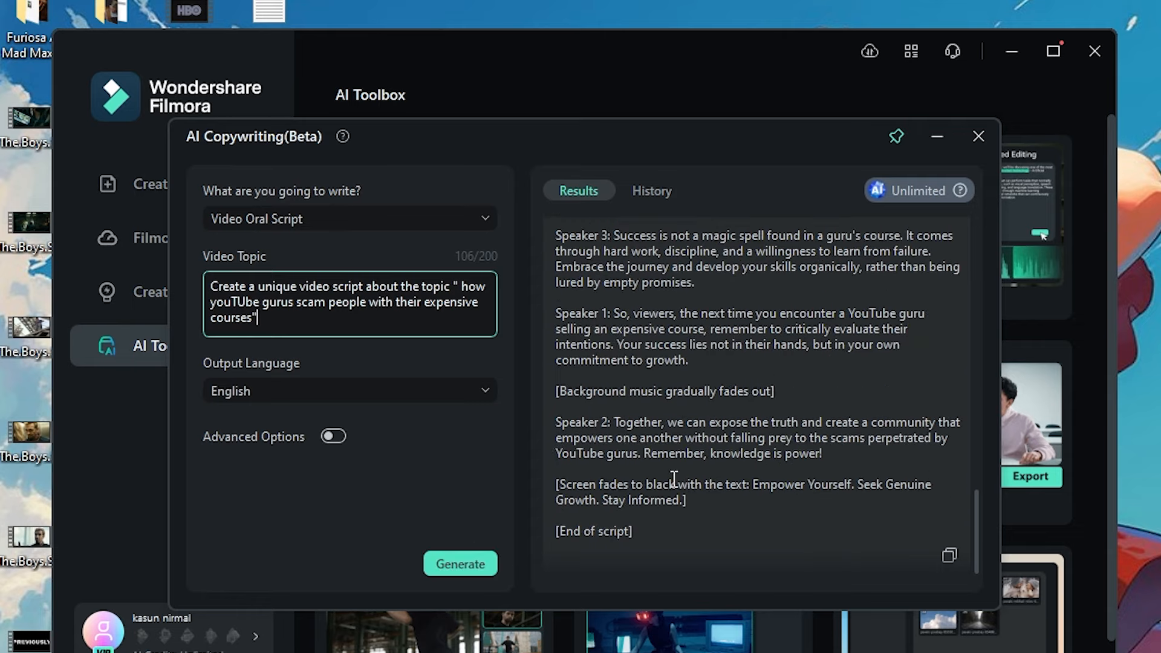
{"action": "scroll", "coordinate": [626, 483], "scroll_direction": "up", "scroll_amount": 15}
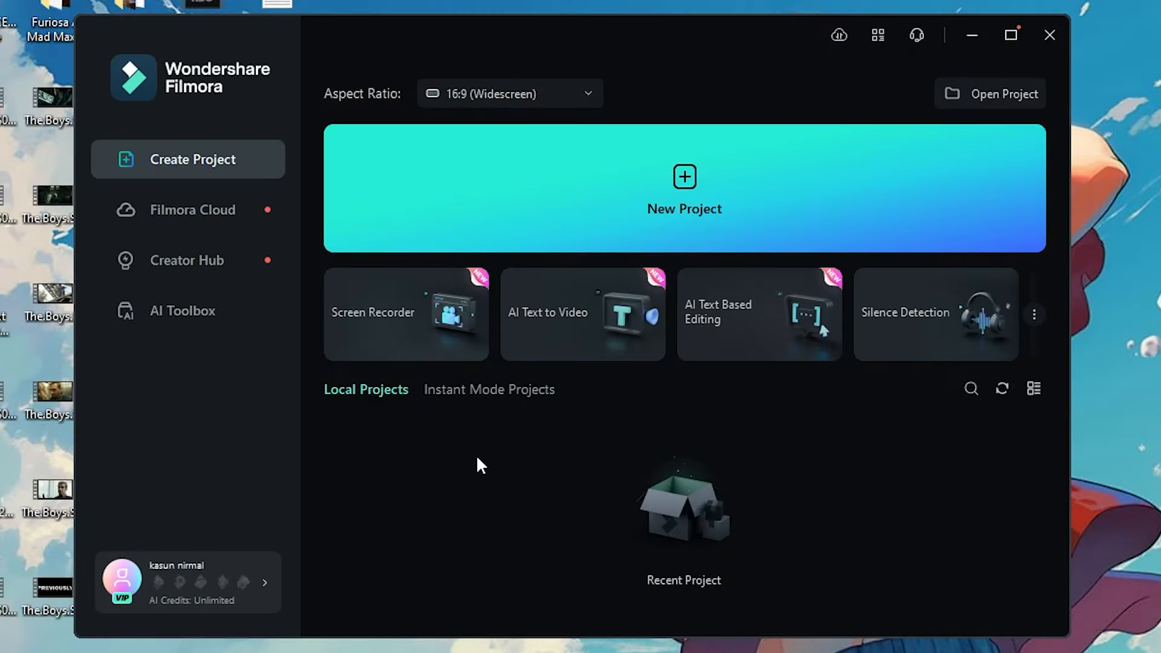
- Start an AI Text to Video project and paste the prepared script as the video text
{"action": "left_click", "coordinate": [567, 330]}
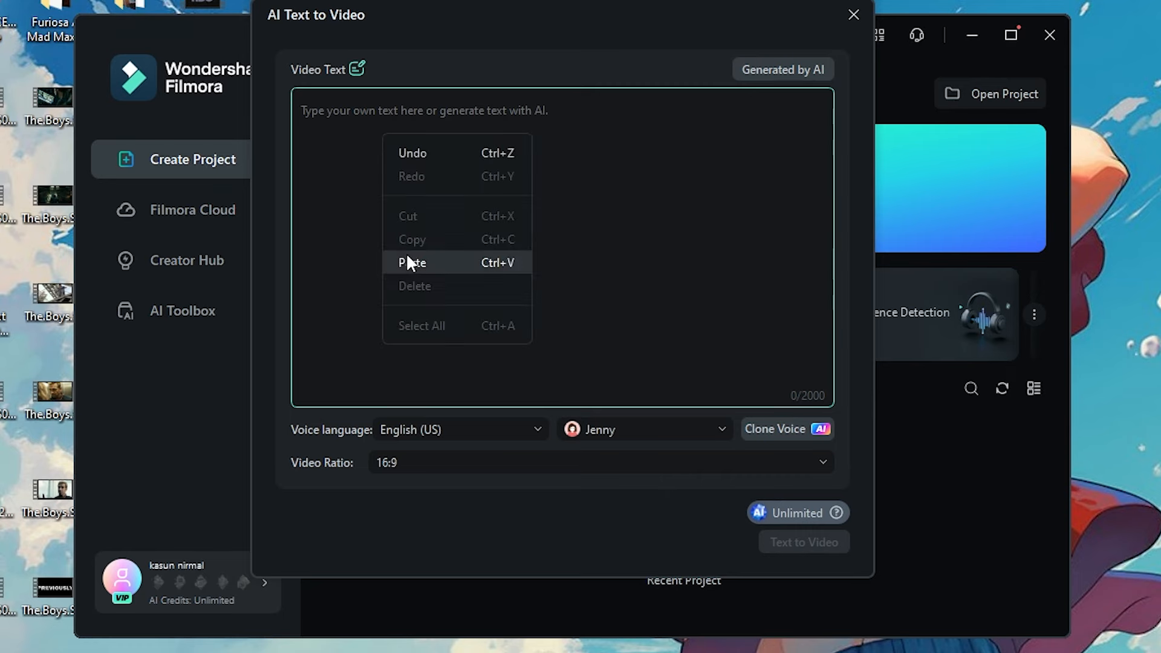
{"action": "left_click", "coordinate": [407, 262]}
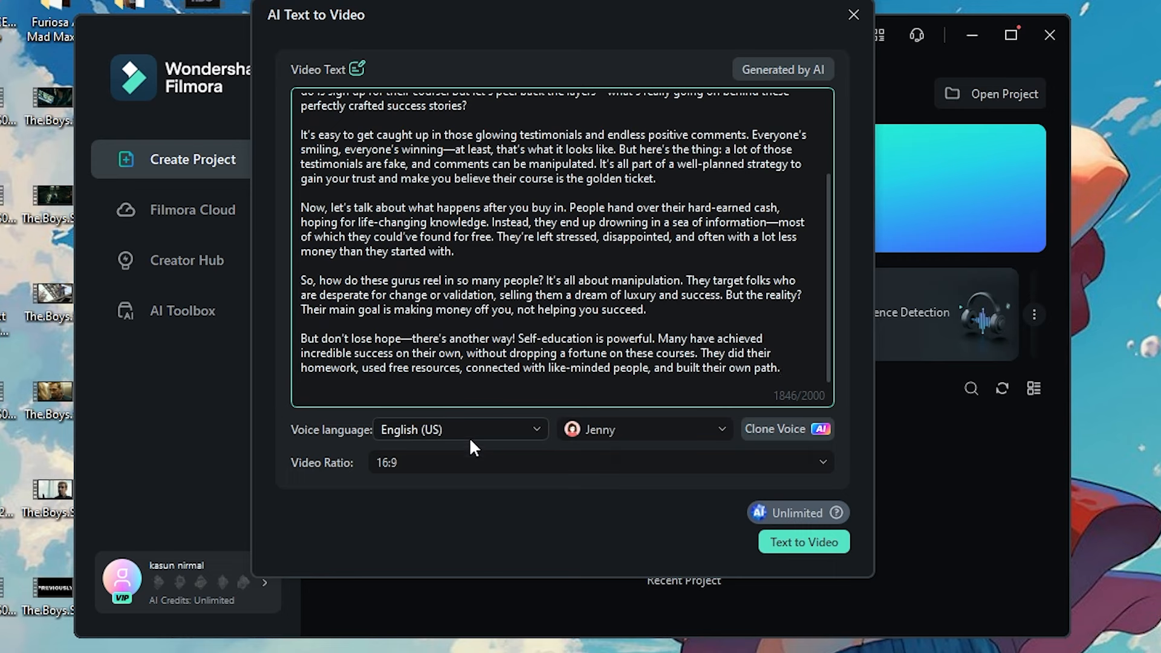
{"action": "left_click", "coordinate": [675, 429]}
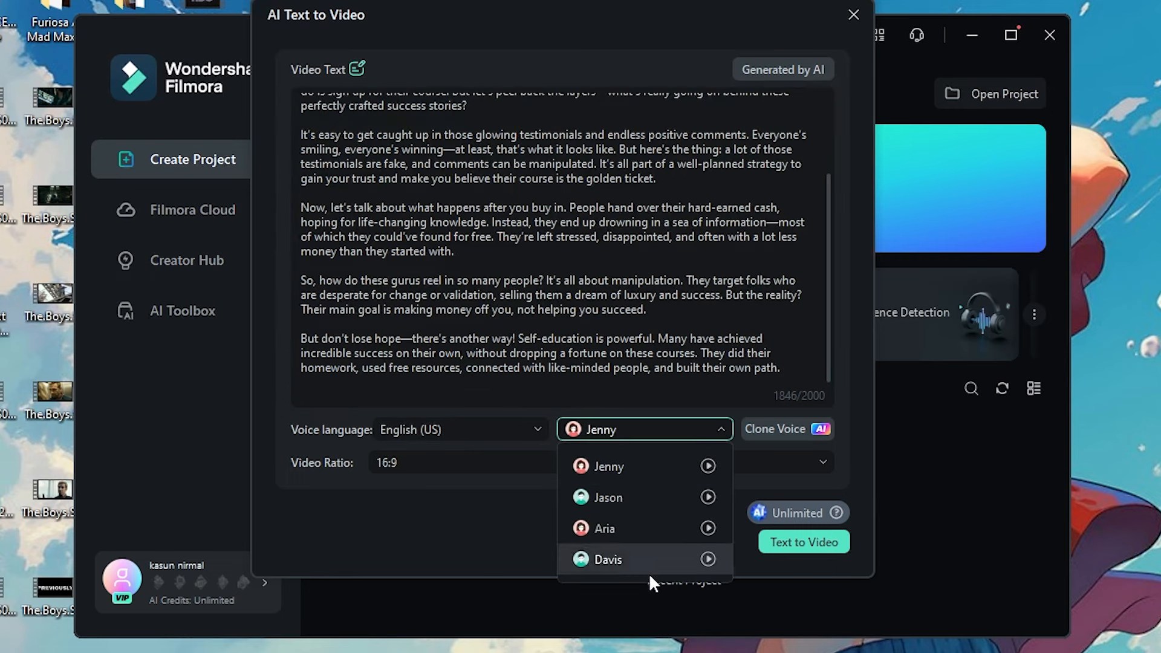
{"action": "left_click", "coordinate": [508, 500]}
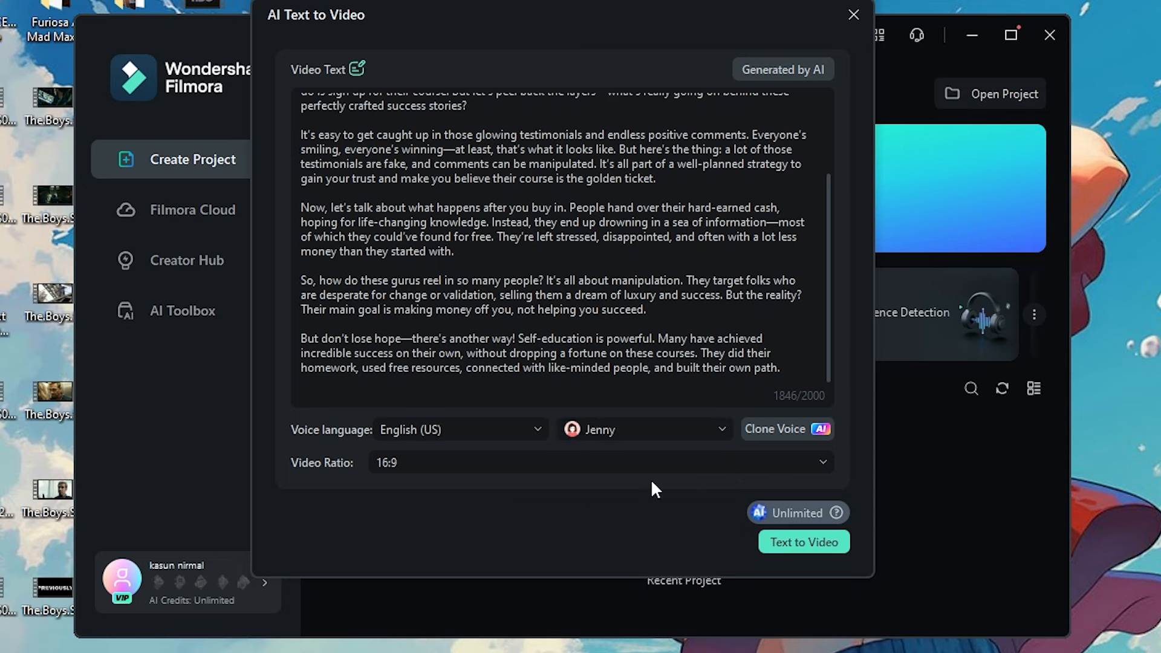
{"action": "left_click", "coordinate": [767, 429]}
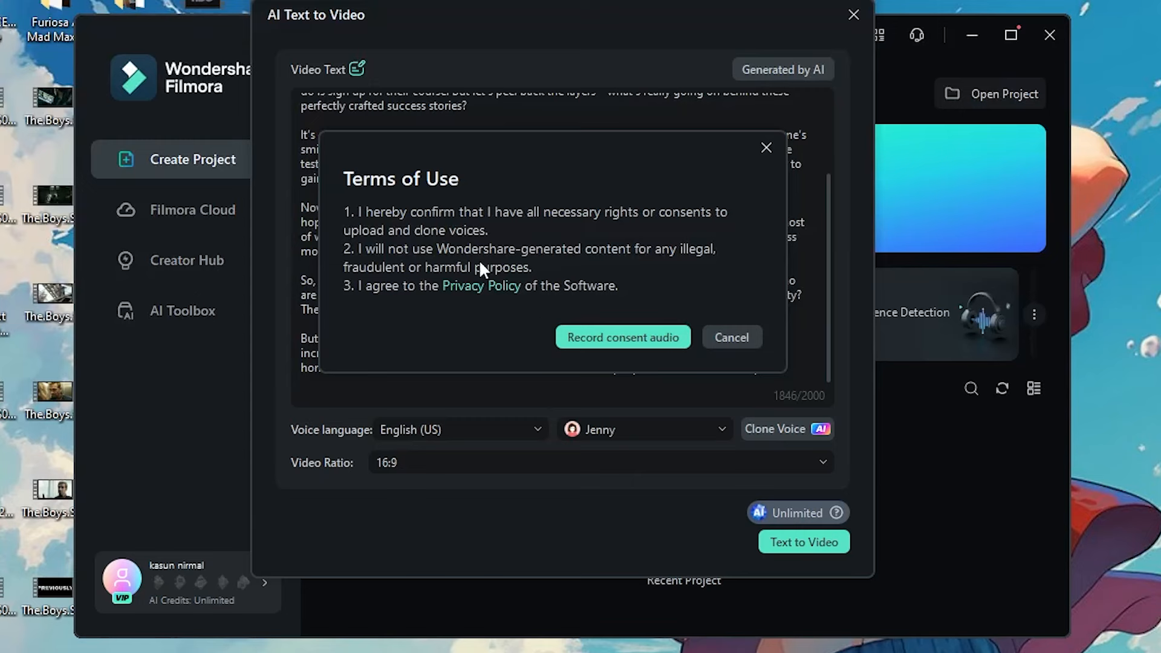
{"action": "key", "text": "Escape"}
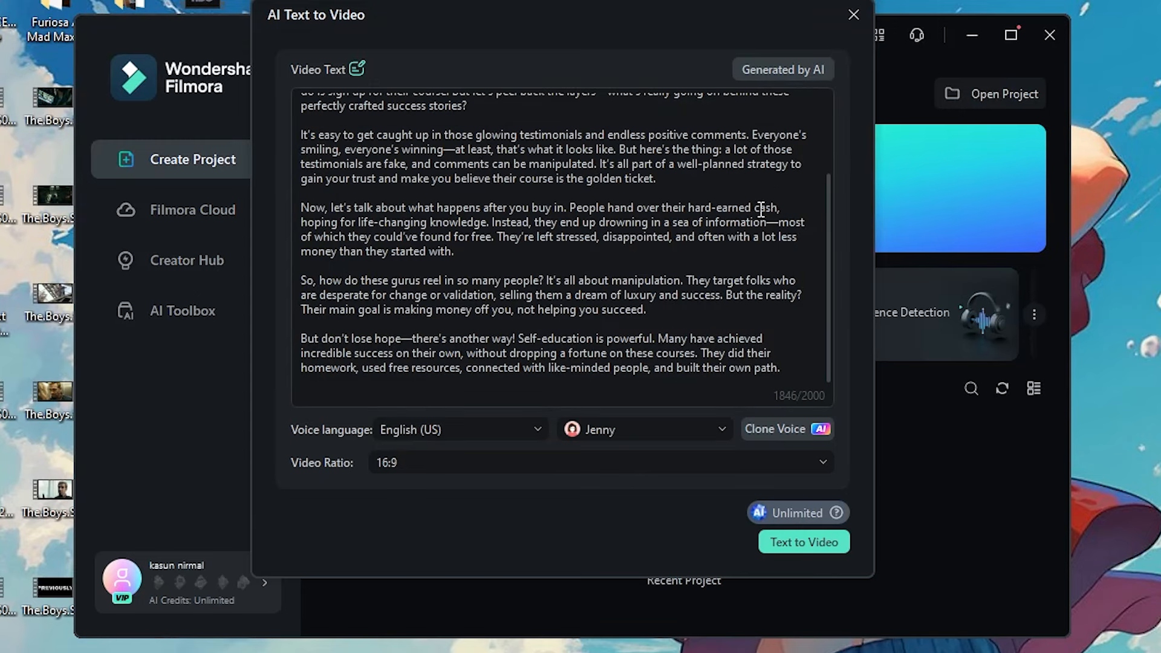
- Generate the video from the pasted script using the Davis voice and a 16:9 video ratio
{"action": "left_click", "coordinate": [698, 429]}
{"action": "left_click", "coordinate": [605, 560]}
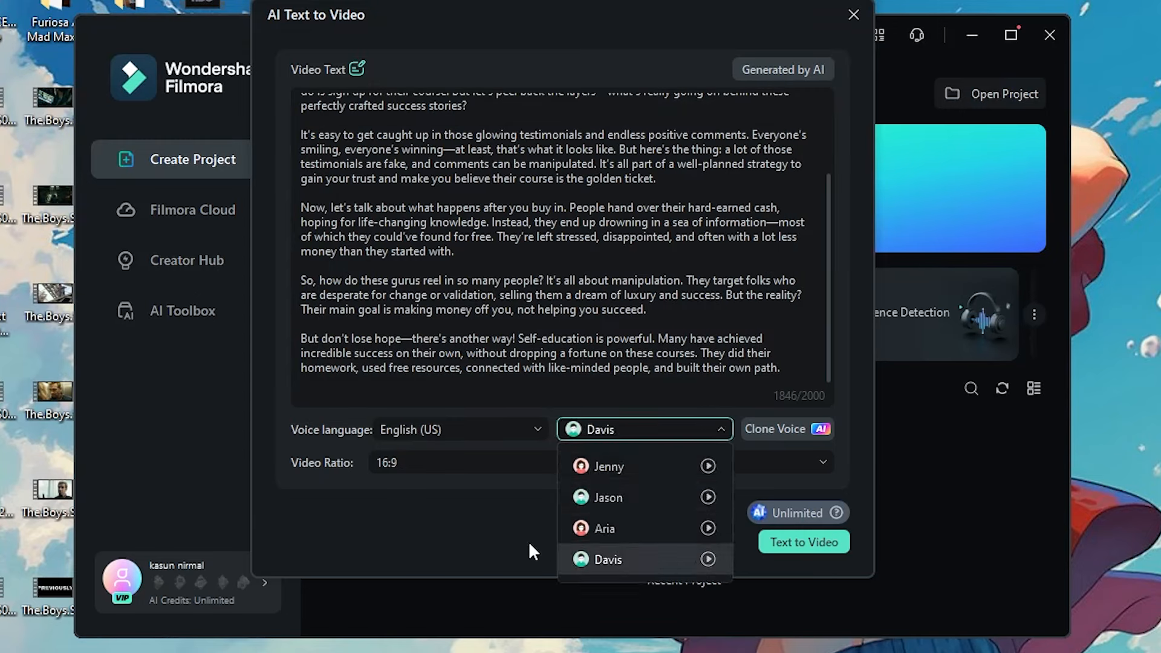
{"action": "left_click", "coordinate": [490, 466]}
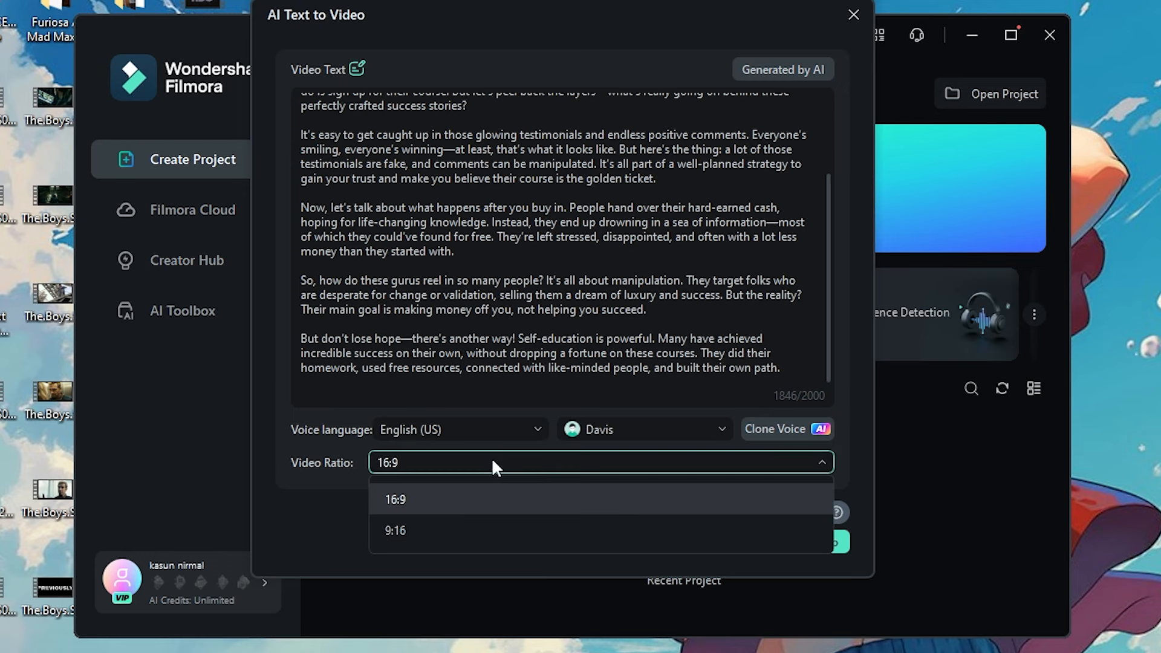
{"action": "left_click", "coordinate": [408, 502]}
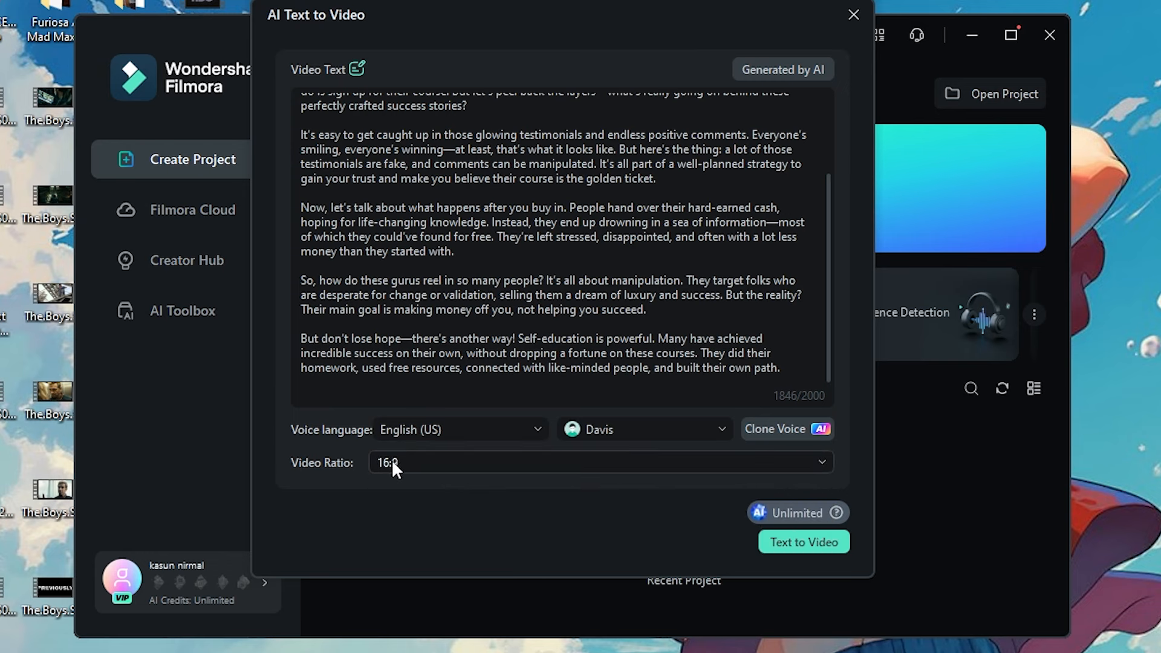
{"action": "left_click", "coordinate": [803, 541]}
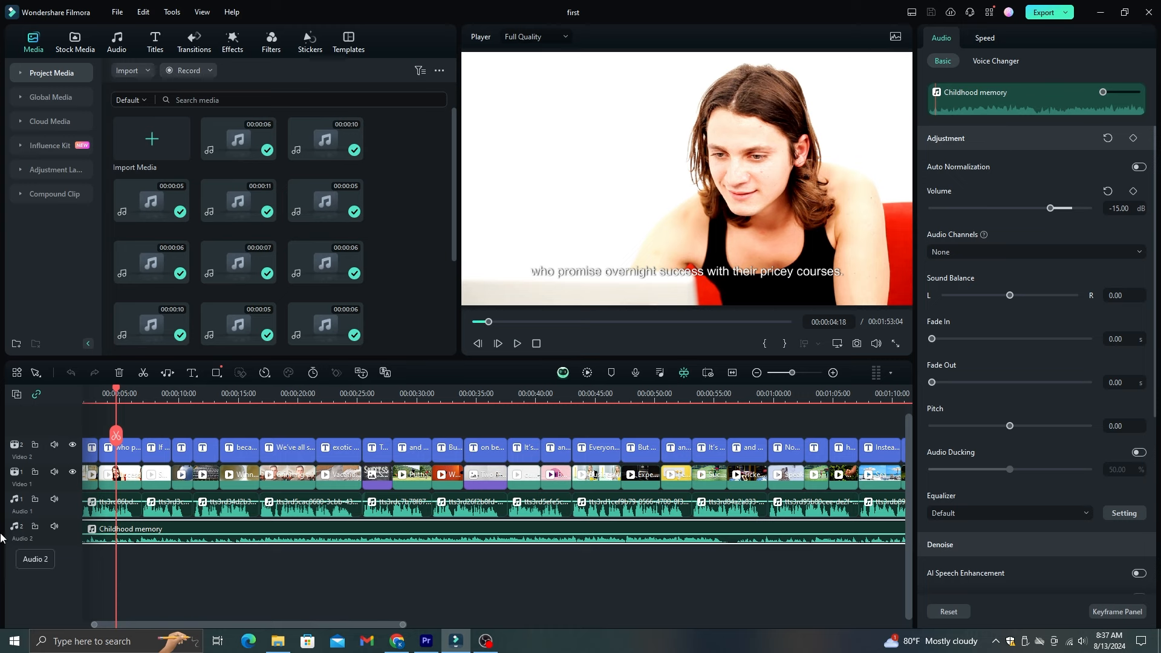
- Search the stock media library for "luxury car"
{"action": "scroll", "coordinate": [121, 399], "scroll_direction": "up", "scroll_amount": 1}
{"action": "left_click_drag", "start_coordinate": [114, 389], "coordinate": [386, 413]}
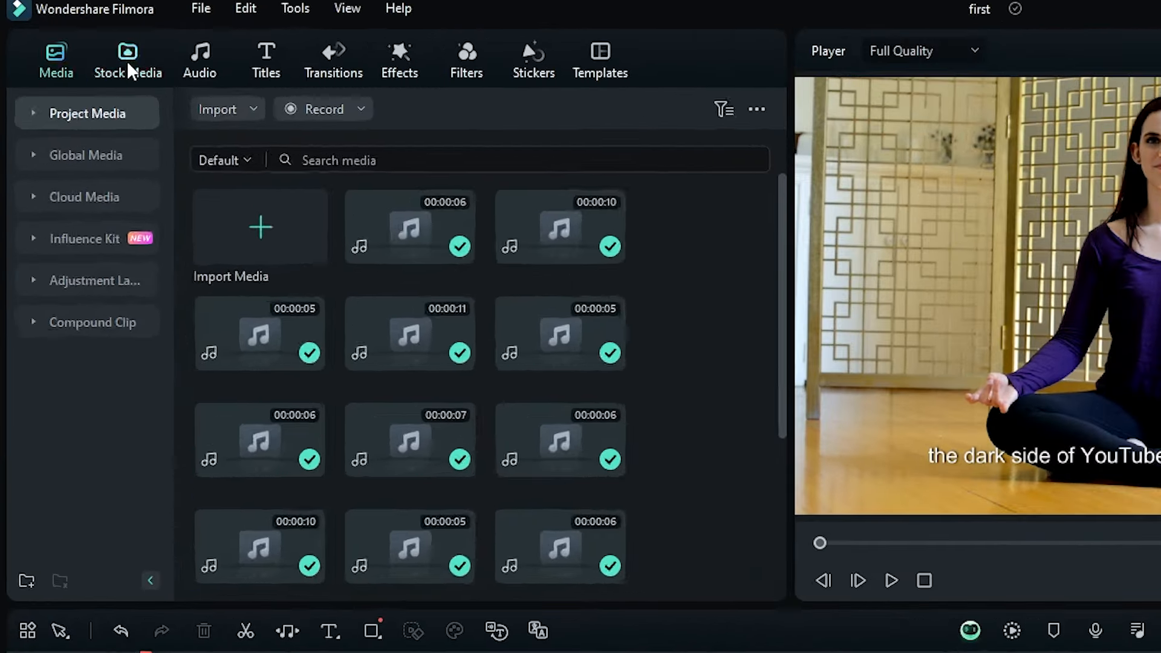
{"action": "left_click", "coordinate": [76, 45]}
{"action": "left_click", "coordinate": [258, 109]}
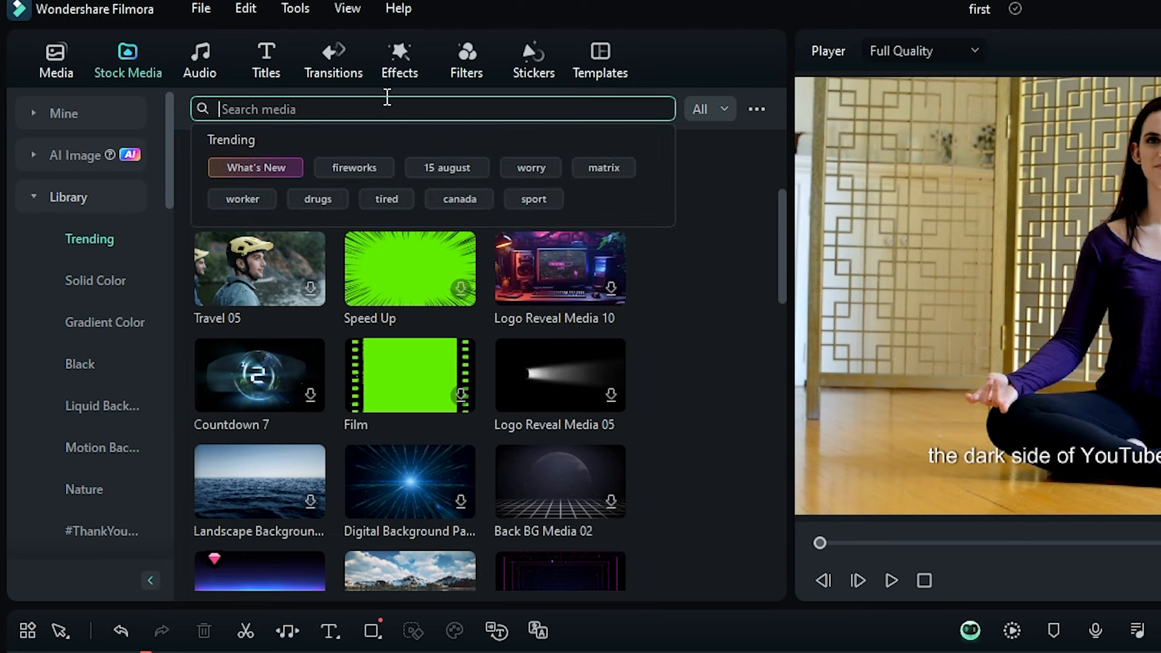
{"action": "type", "text": "luxury car"}
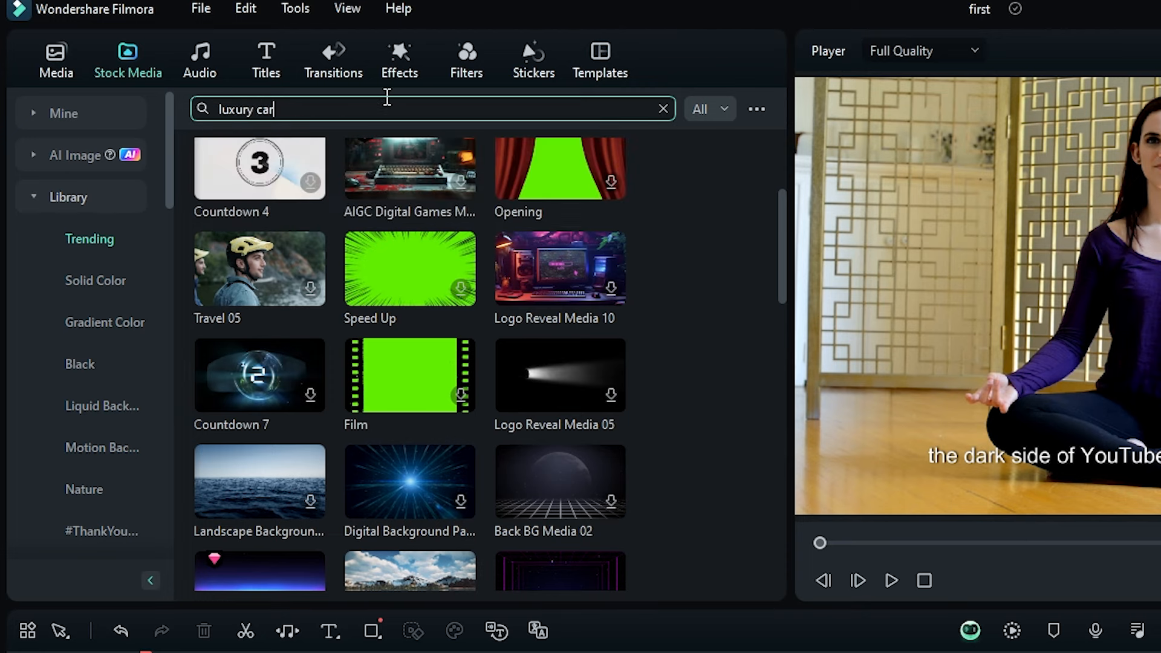
{"action": "key", "text": "Return"}
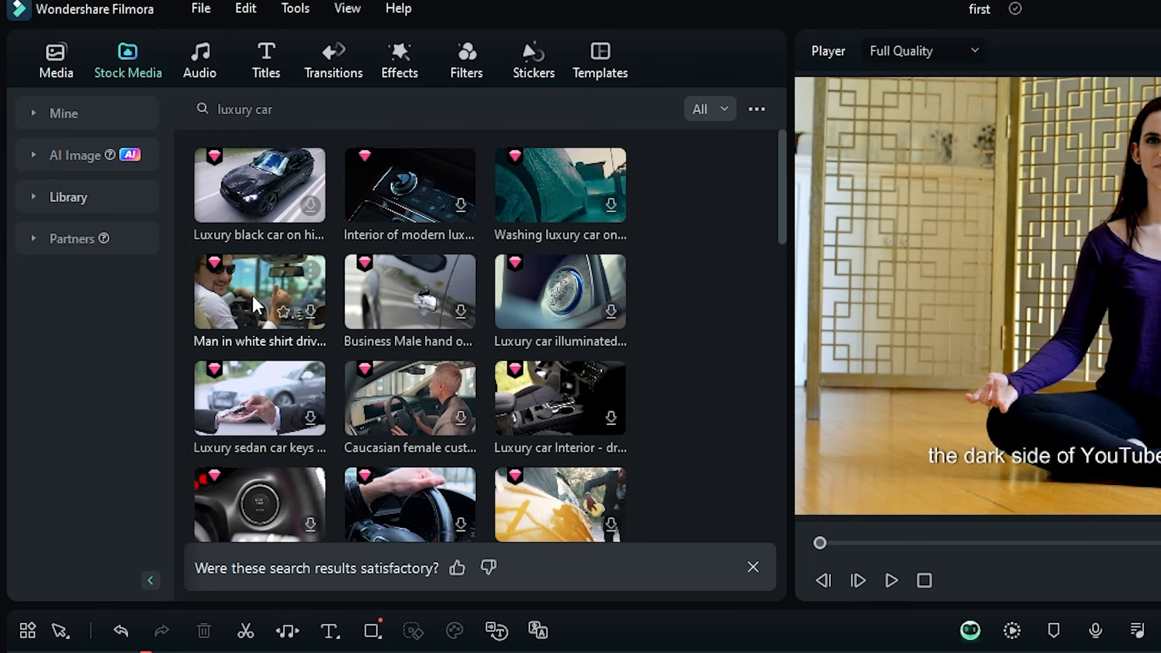
- Add the stock clip of the man in a white shirt driving at the timeline's start, matching the project to 1920 x 1080 29.97fps
{"action": "left_click", "coordinate": [309, 307]}
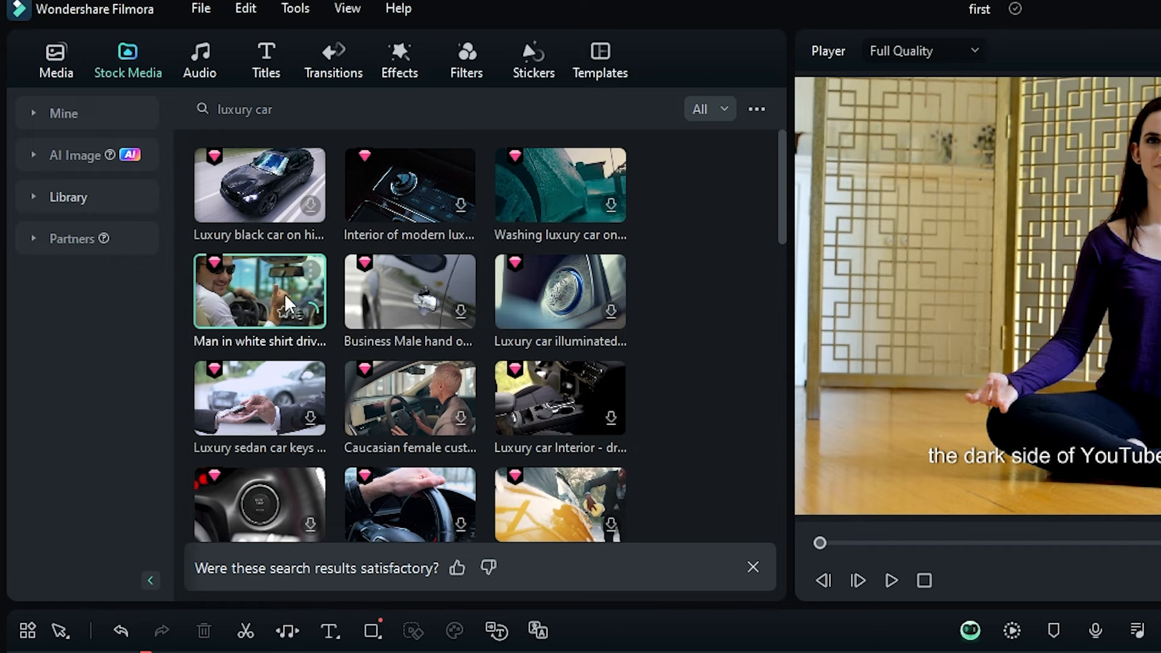
{"action": "left_click_drag", "start_coordinate": [260, 300], "coordinate": [90, 494]}
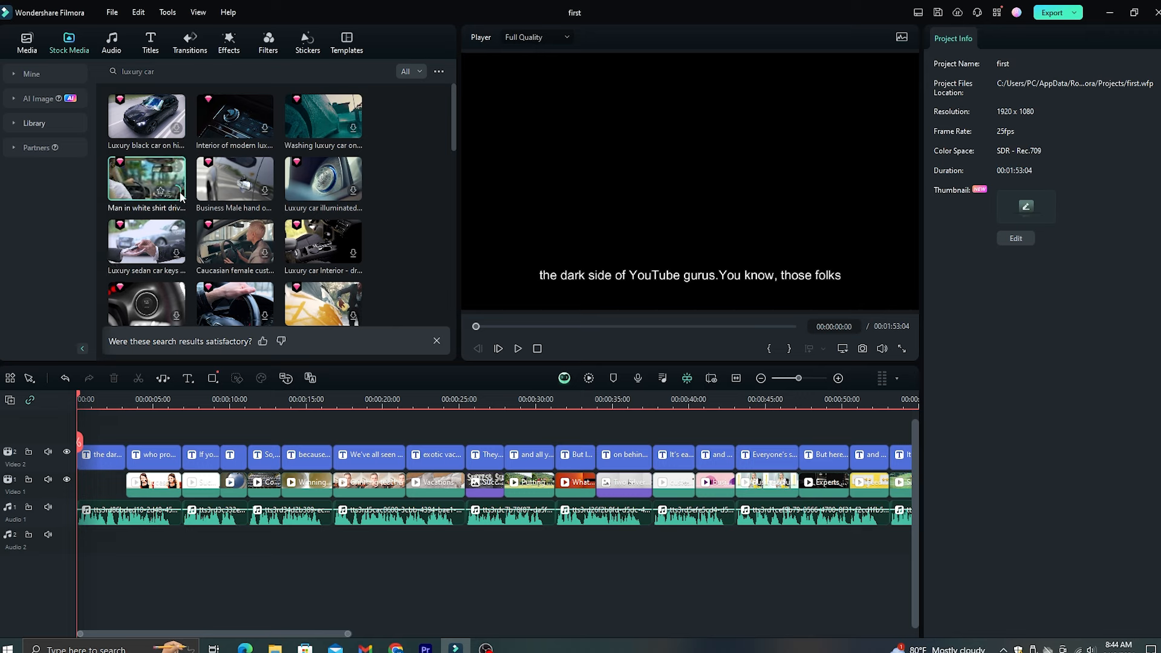
{"action": "left_click_drag", "start_coordinate": [180, 191], "coordinate": [139, 430]}
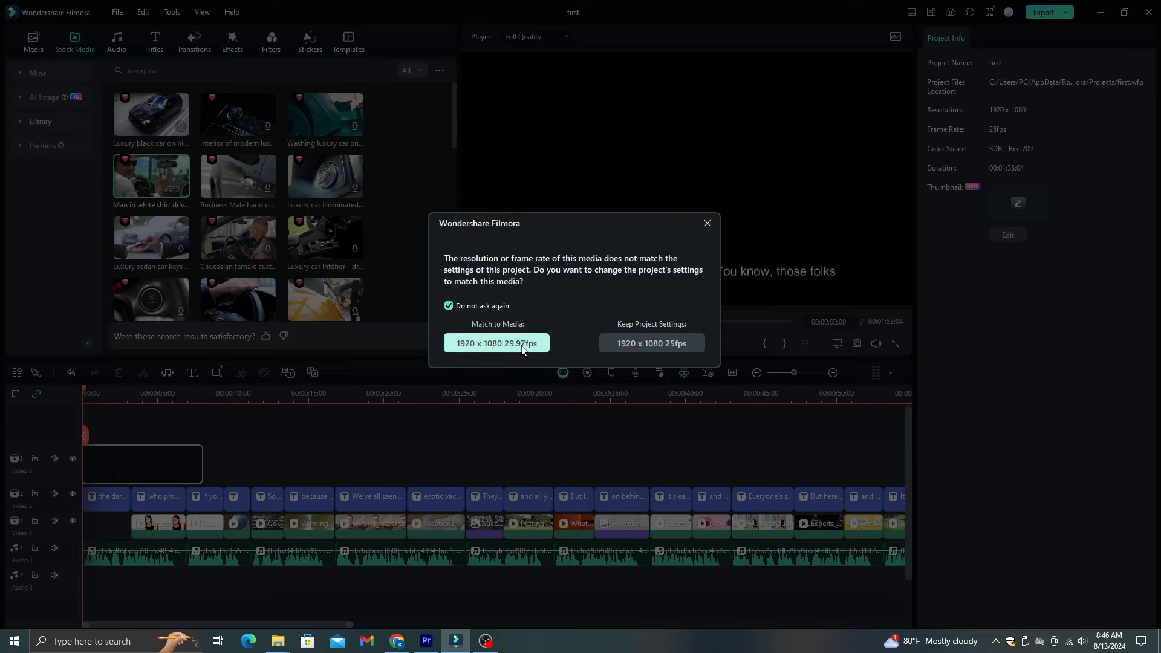
{"action": "left_click", "coordinate": [497, 343]}
- Trim the driving clip to fit the empty opening of the main video track and play back the beginning
{"action": "left_click_drag", "start_coordinate": [179, 506], "coordinate": [97, 506]}
{"action": "left_click", "coordinate": [104, 453]}
{"action": "left_click", "coordinate": [82, 392]}
{"action": "key", "text": "space"}
- Replace the main-track clip under the second caption with a stock clip trimmed to fit the gap
{"action": "left_click", "coordinate": [165, 518]}
{"action": "key", "text": "Delete"}
{"action": "left_click_drag", "start_coordinate": [262, 284], "coordinate": [143, 474]}
{"action": "left_click_drag", "start_coordinate": [336, 468], "coordinate": [170, 469]}
{"action": "left_click_drag", "start_coordinate": [162, 469], "coordinate": [162, 501]}
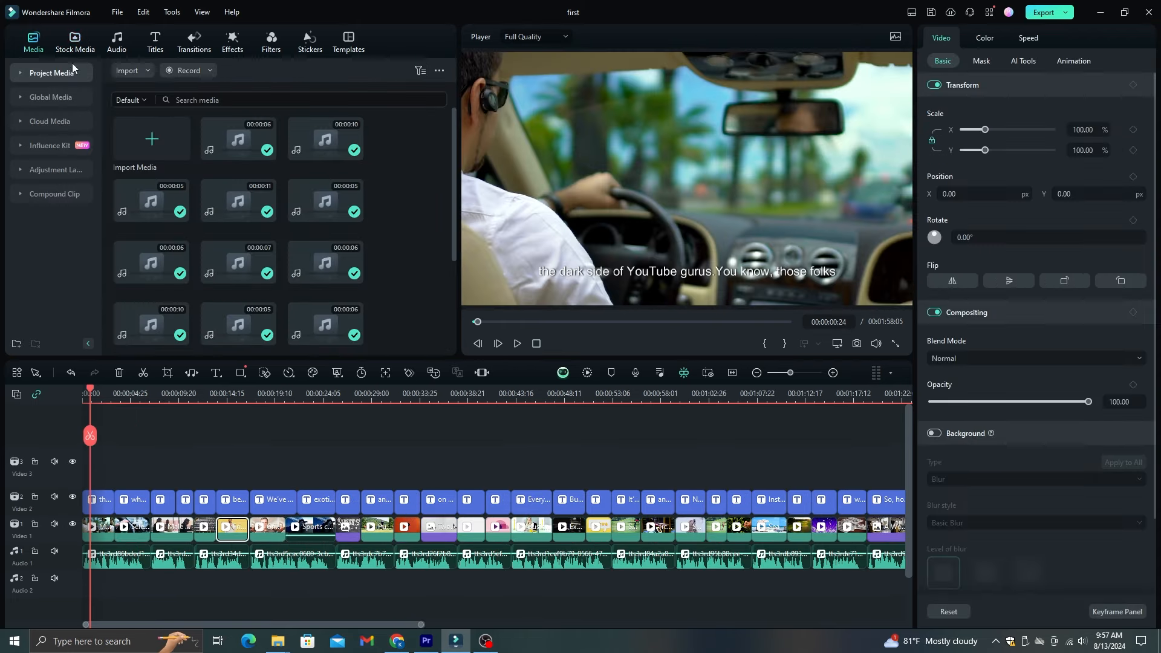
- Search the stock media library for "money green screen"
{"action": "left_click", "coordinate": [79, 40]}
{"action": "left_click", "coordinate": [183, 71]}
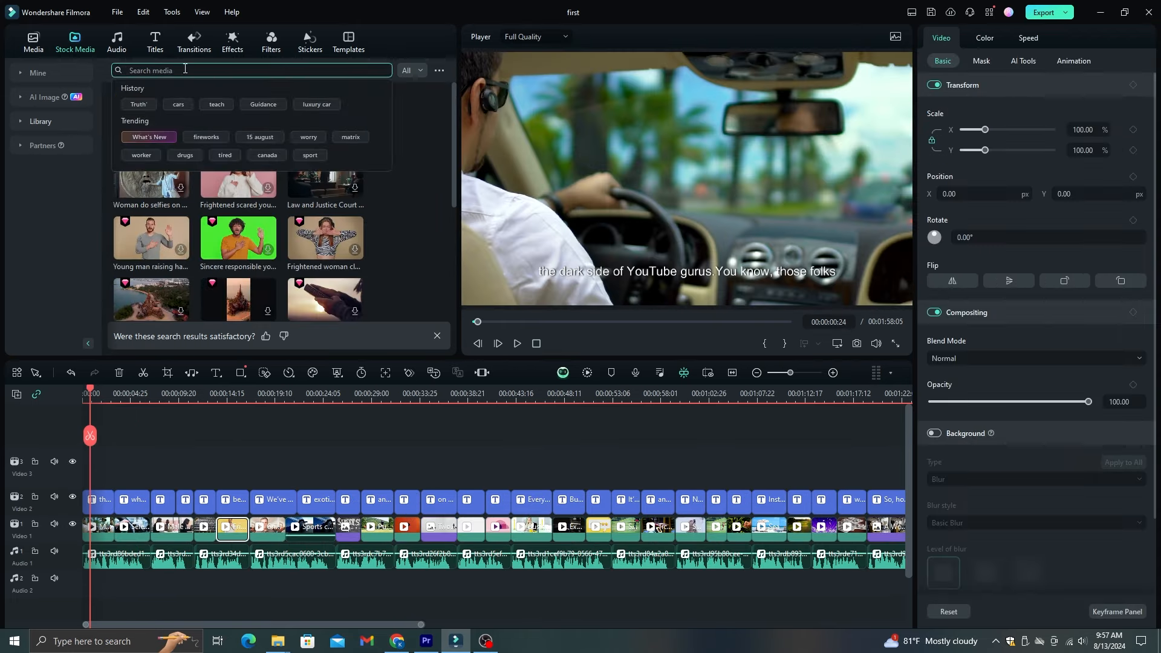
{"action": "type", "text": "money green"}
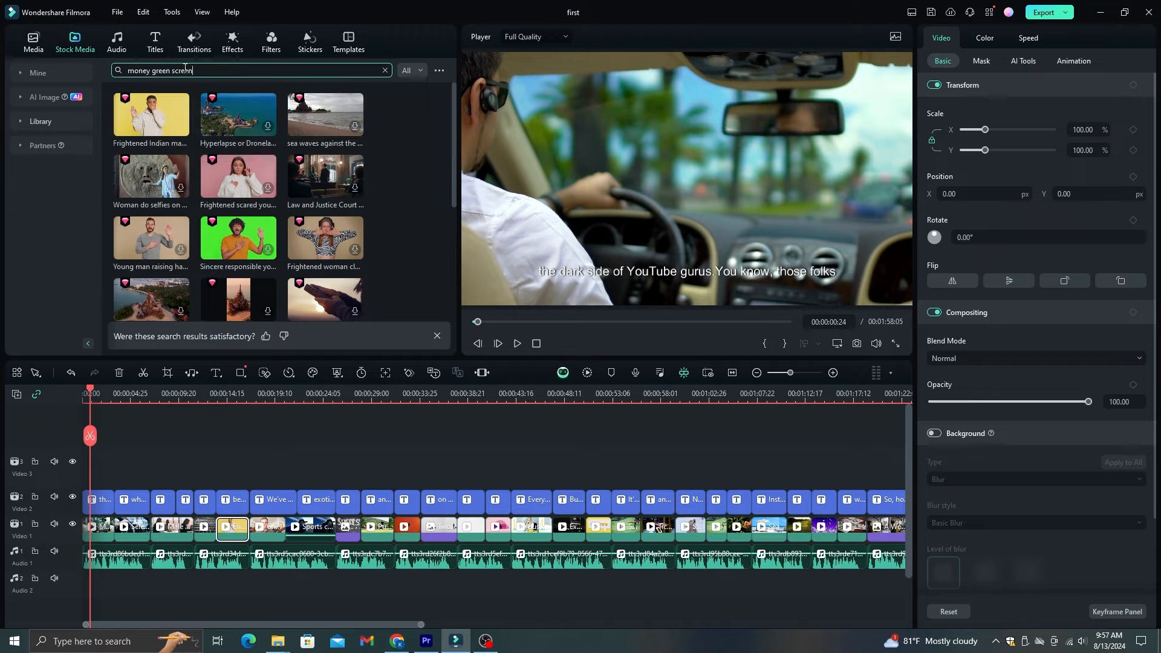
{"action": "type", "text": " screen"}
{"action": "key", "text": "Return"}
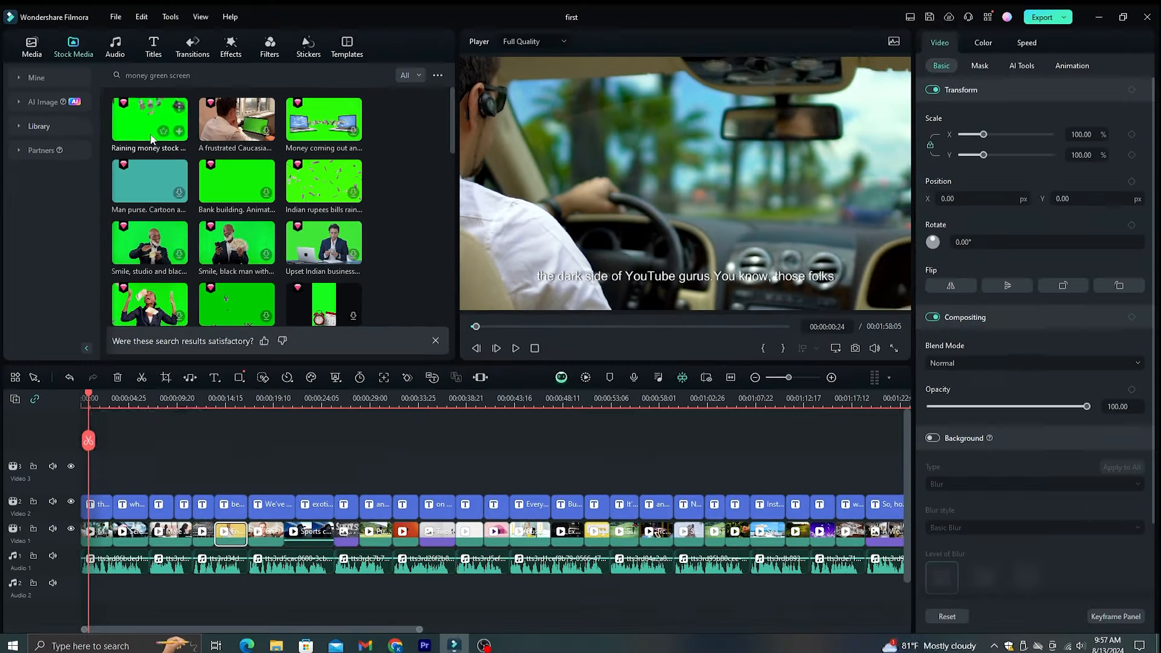
- Place the raining money green screen clip on the video track above the captions, near the timeline's start
{"action": "left_click_drag", "start_coordinate": [194, 174], "coordinate": [99, 652]}
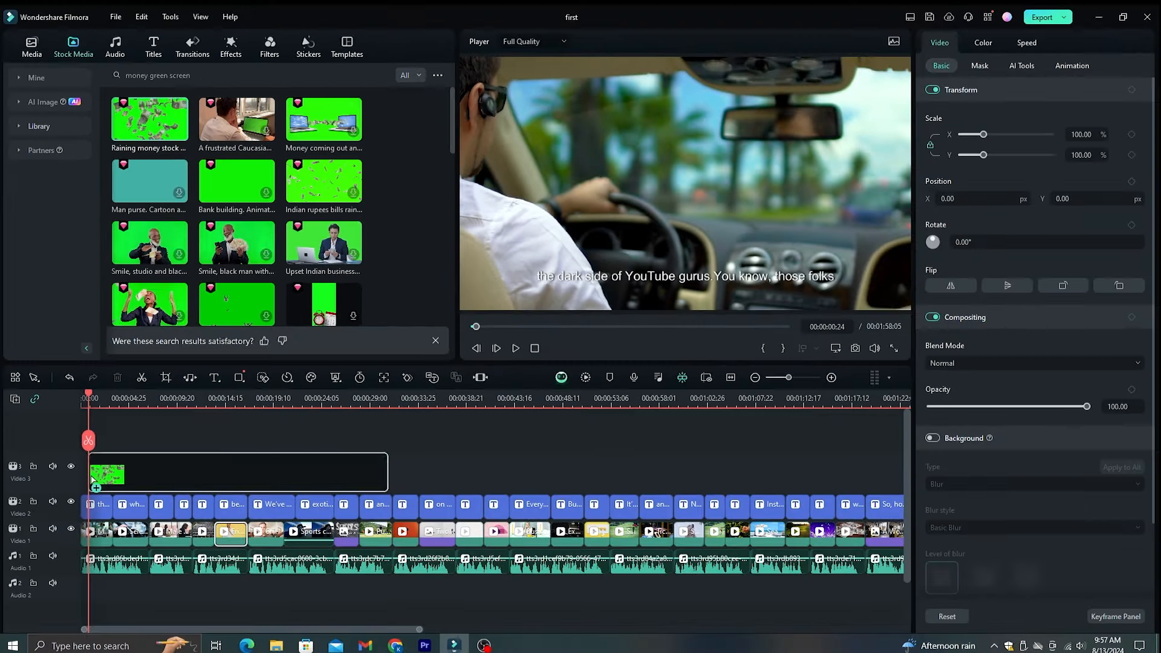
{"action": "left_click_drag", "start_coordinate": [92, 479], "coordinate": [92, 480]}
{"action": "left_click", "coordinate": [93, 399]}
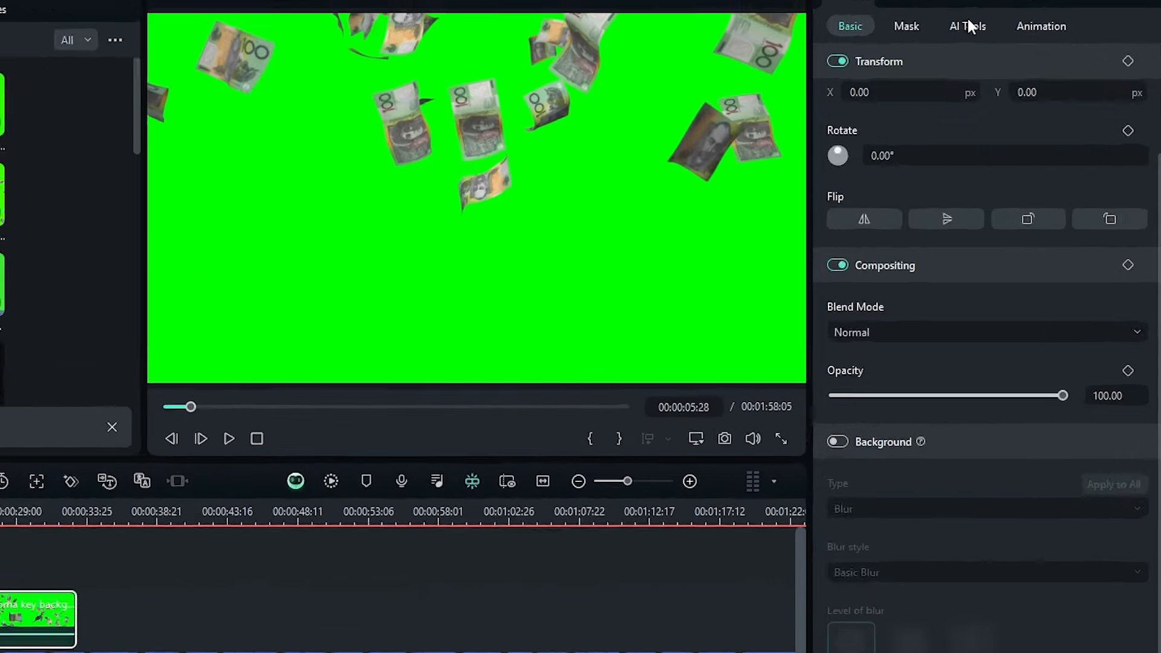
- Enable Chroma Key on the raining money clip with Offset -33, Tolerance 51, Edge Thickness 0.00 and Edge Feather 2.00
{"action": "left_click", "coordinate": [969, 24]}
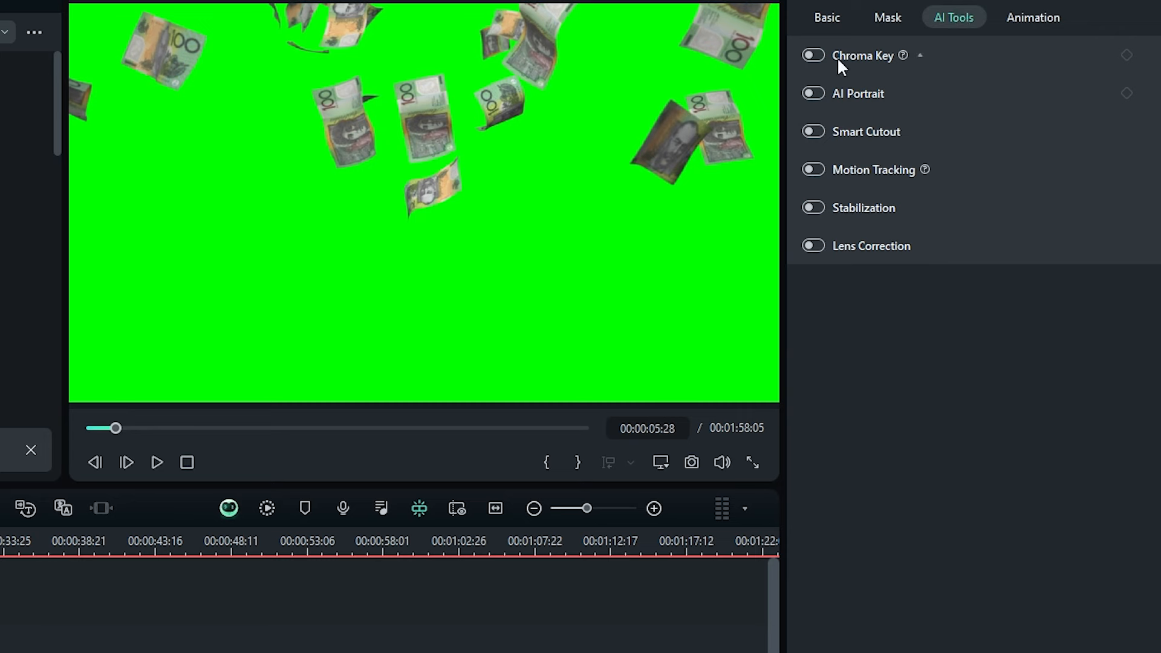
{"action": "left_click", "coordinate": [813, 55]}
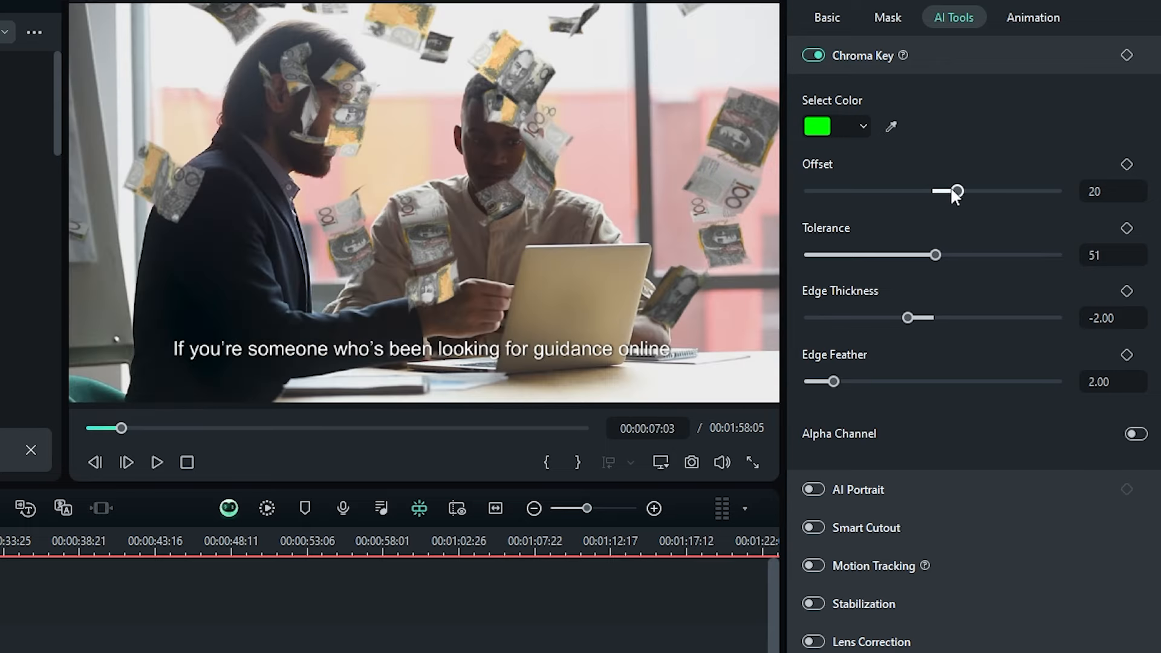
{"action": "left_click_drag", "start_coordinate": [949, 186], "coordinate": [895, 193]}
{"action": "left_click_drag", "start_coordinate": [909, 255], "coordinate": [935, 255]}
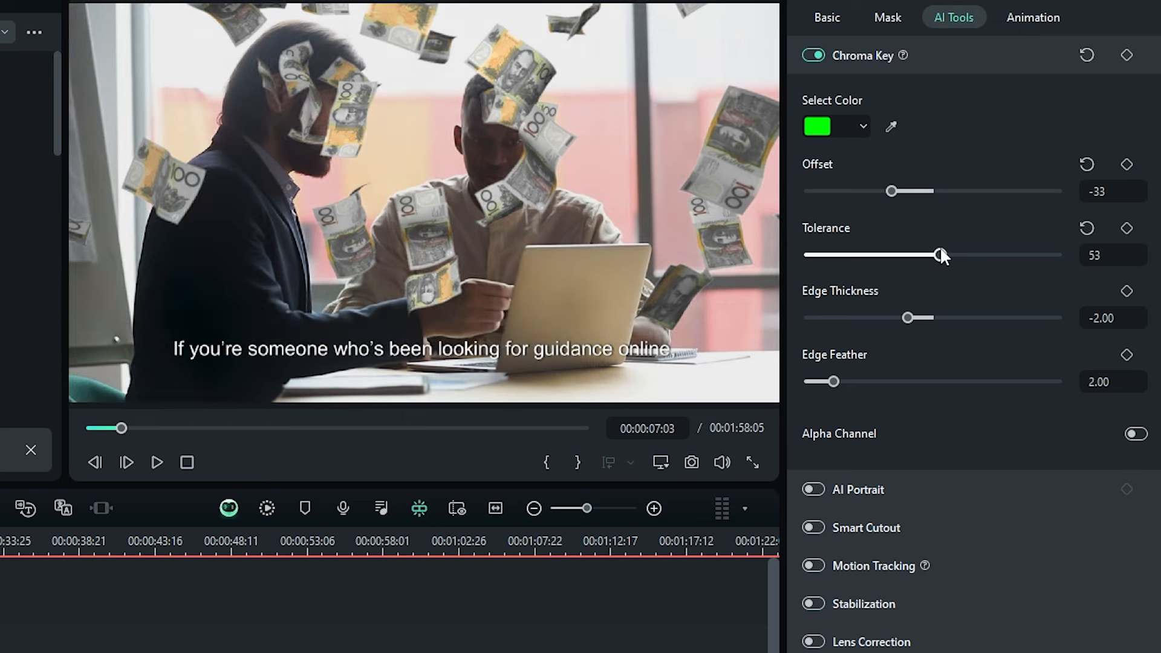
{"action": "left_click_drag", "start_coordinate": [909, 318], "coordinate": [933, 317]}
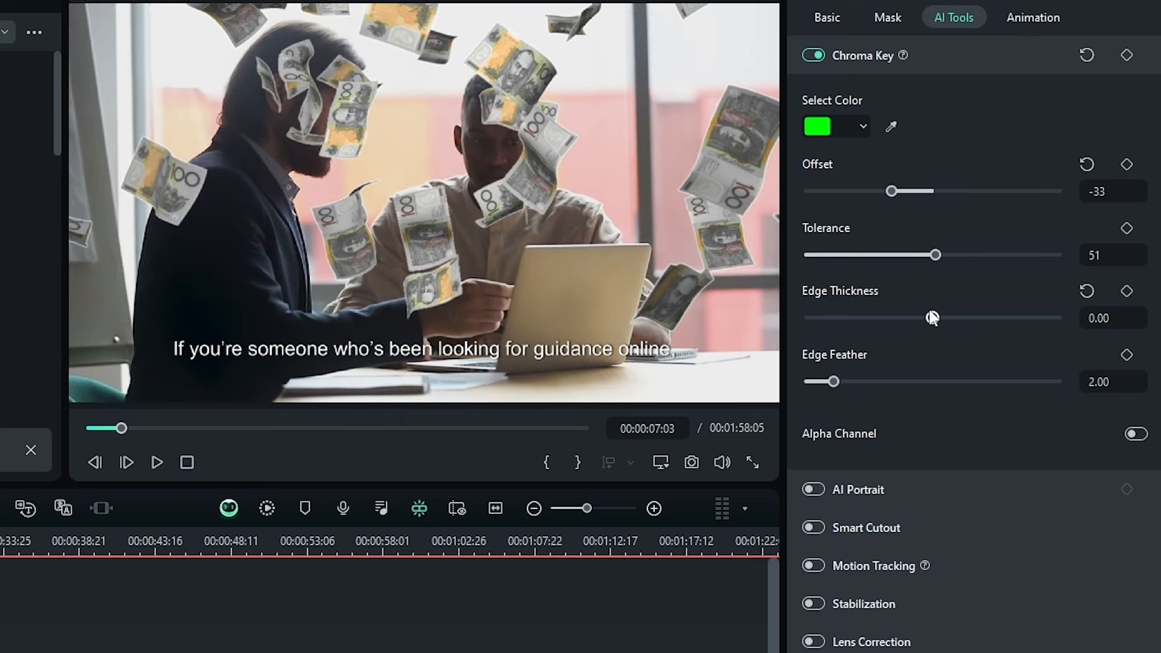
{"action": "mouse_move", "coordinate": [833, 381]}
{"action": "left_mouse_down"}
{"action": "mouse_move", "coordinate": [856, 378]}
{"action": "mouse_move", "coordinate": [833, 378]}
{"action": "left_mouse_up"}
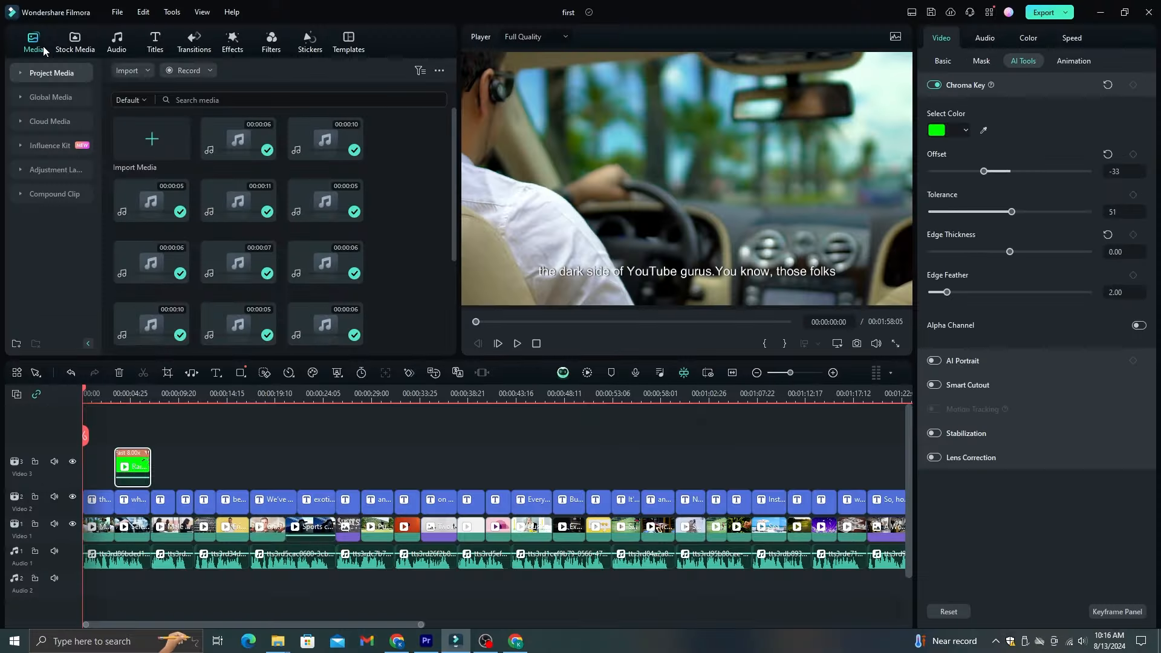
- Add the Warp Zoom 6 transition at the cut between the first two clips on the main video track
{"action": "left_click", "coordinate": [192, 46]}
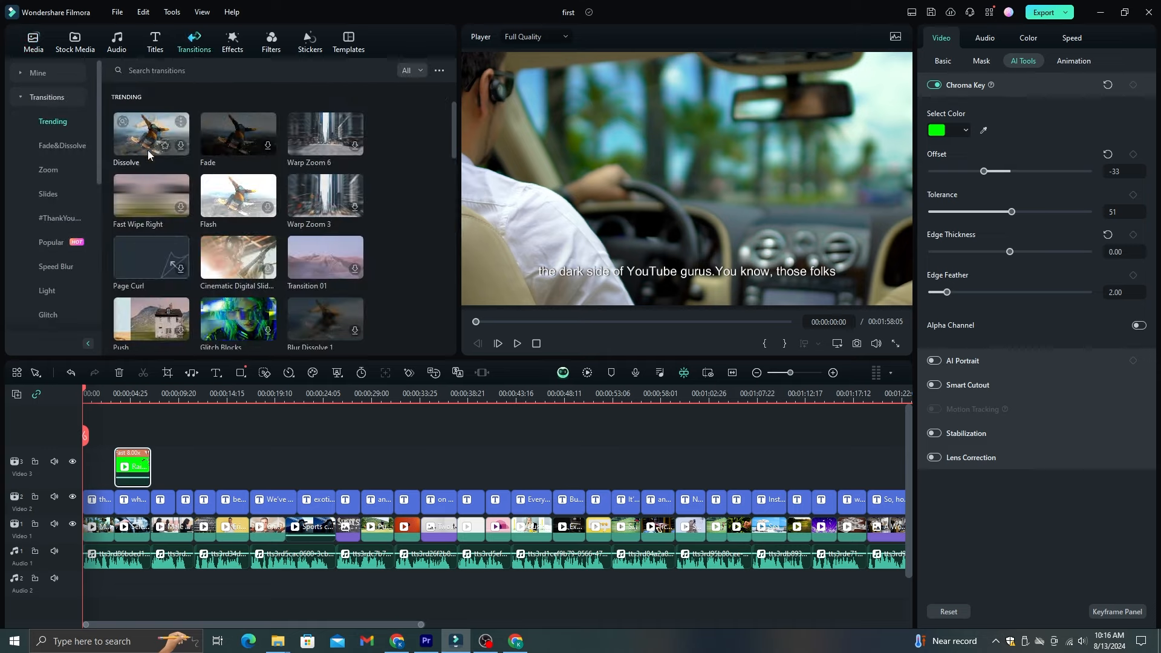
{"action": "left_click", "coordinate": [342, 137]}
{"action": "left_click_drag", "start_coordinate": [327, 137], "coordinate": [115, 527]}
{"action": "left_click_drag", "start_coordinate": [91, 402], "coordinate": [132, 399]}
- Add Transition 01 at the cut after the second main-track clip and play back the opening to check the transitions
{"action": "left_click_drag", "start_coordinate": [333, 264], "coordinate": [150, 528]}
{"action": "left_click_drag", "start_coordinate": [132, 392], "coordinate": [144, 392]}
{"action": "key", "text": "space"}
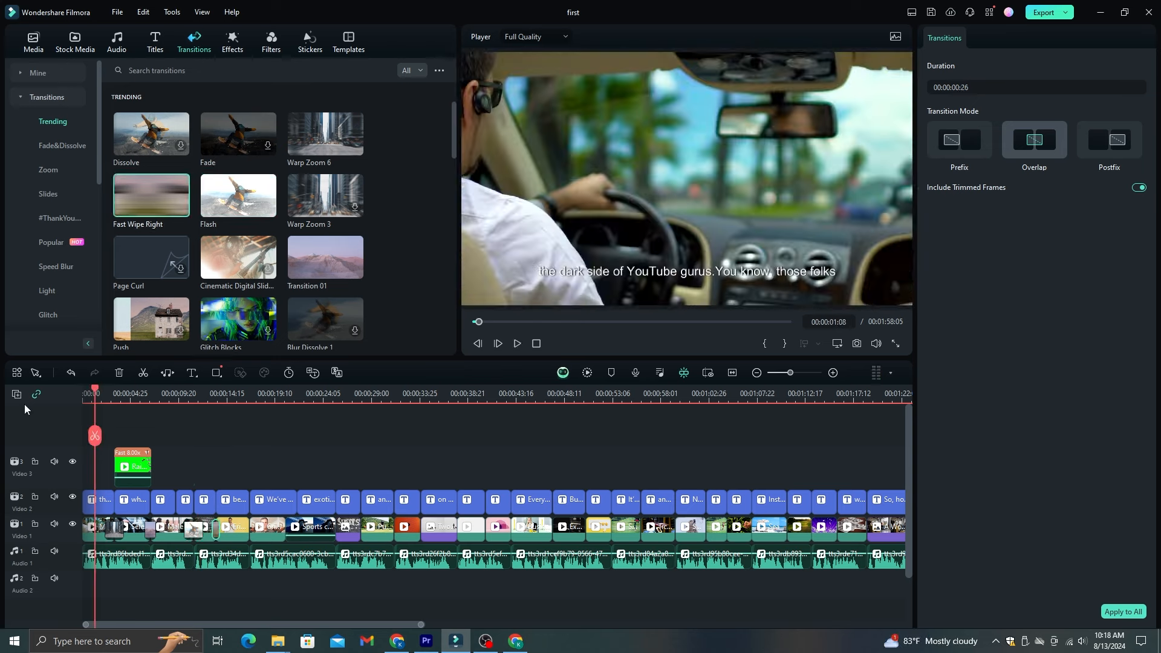
{"action": "left_click", "coordinate": [85, 392]}
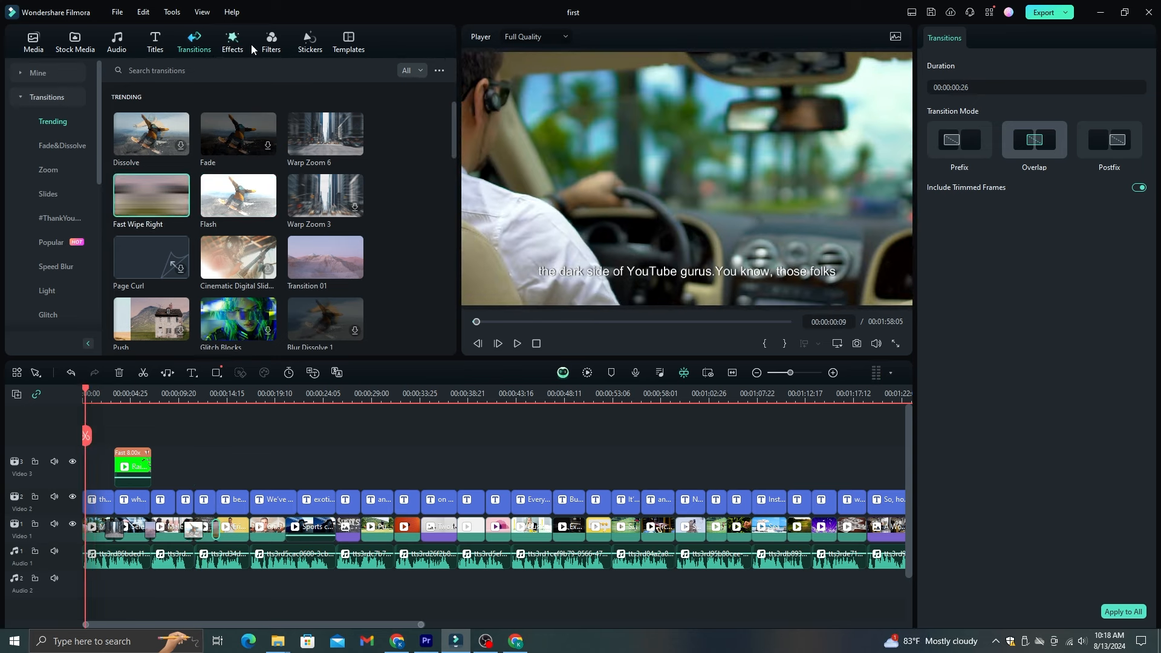
- Preview the Dark Ink filter and look through the Basic filters
{"action": "left_click", "coordinate": [273, 48]}
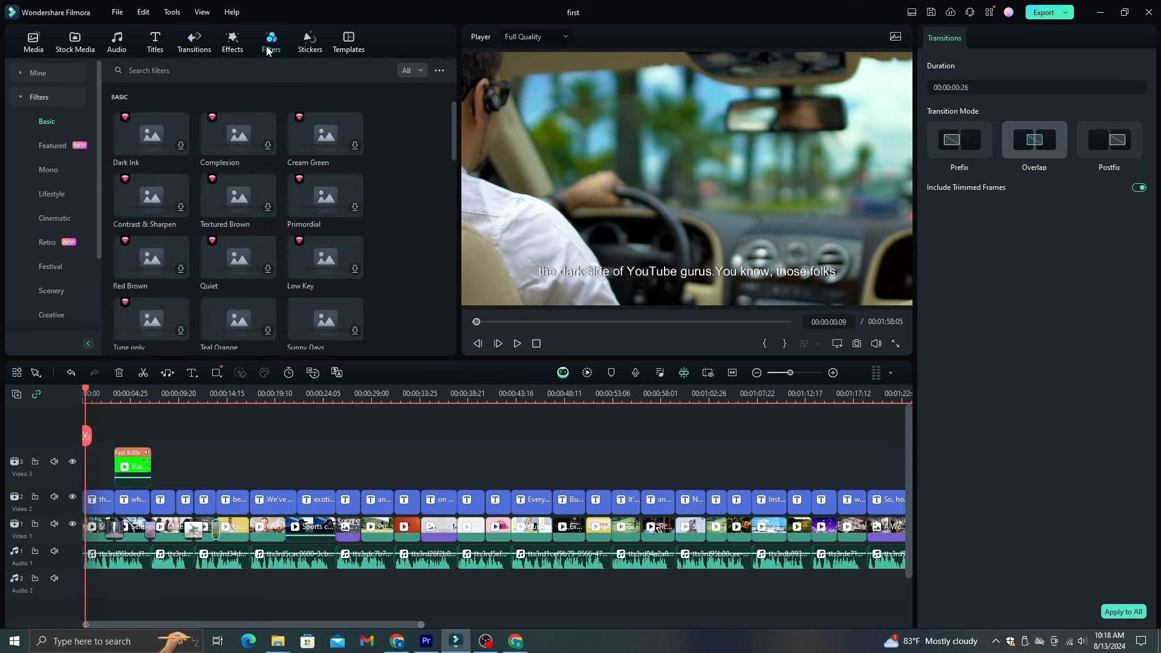
{"action": "left_click", "coordinate": [142, 145]}
{"action": "scroll", "coordinate": [264, 213], "scroll_direction": "down", "scroll_amount": 2}
{"action": "scroll", "coordinate": [261, 213], "scroll_direction": "down", "scroll_amount": 10}
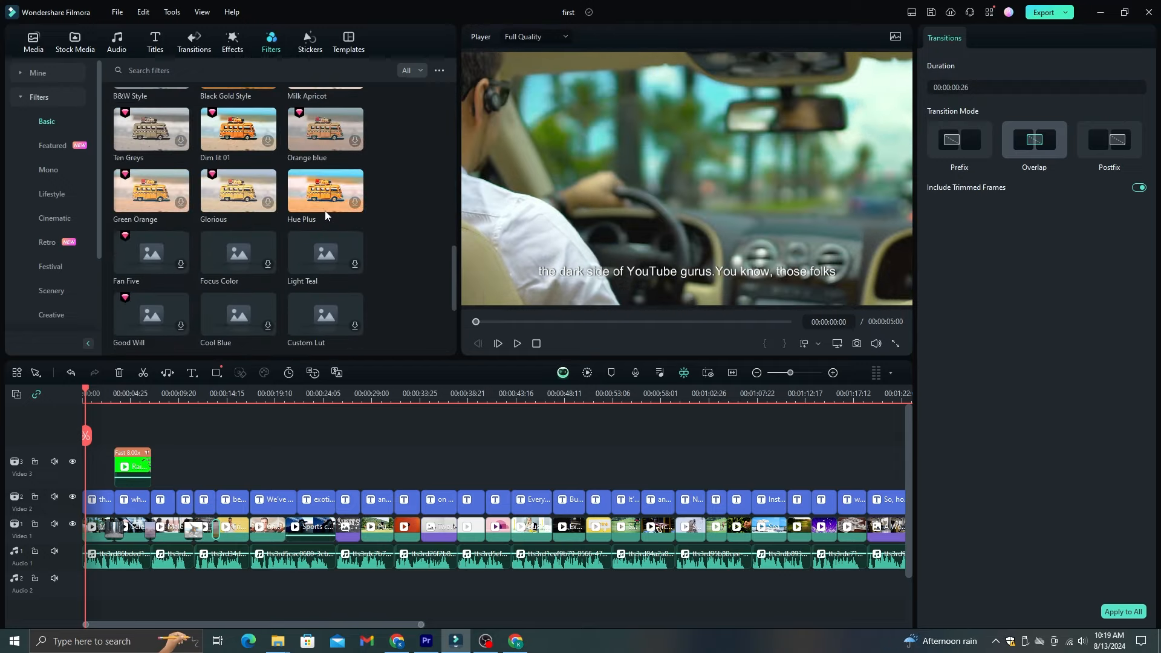
{"action": "scroll", "coordinate": [272, 206], "scroll_direction": "up", "scroll_amount": 5}
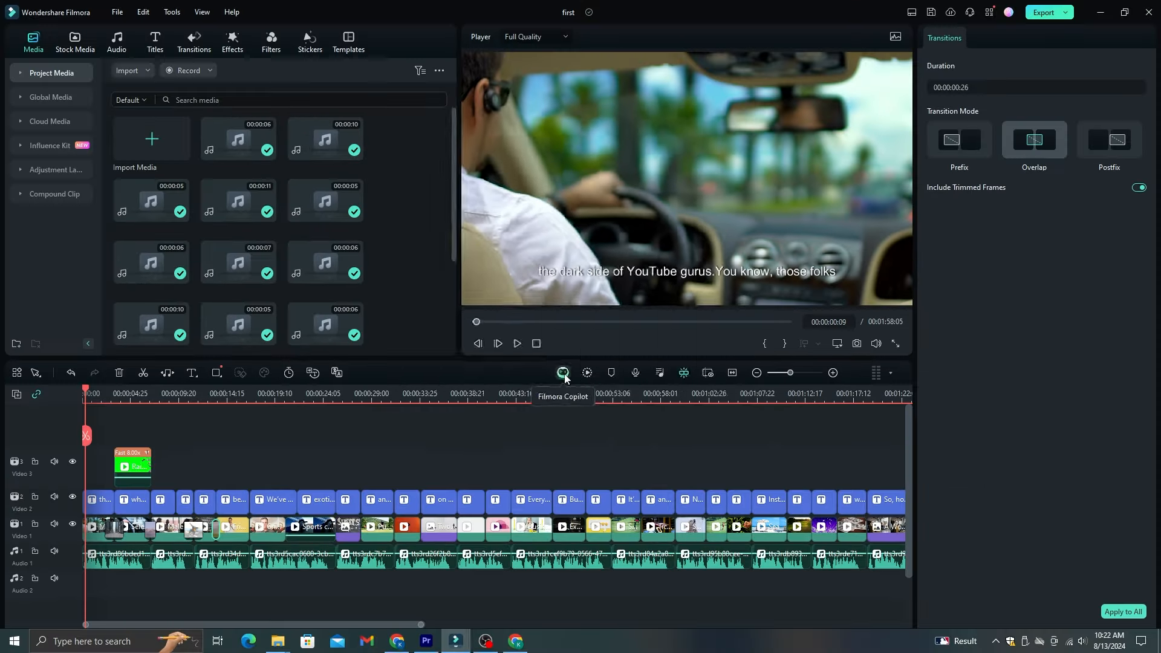
- Ask Filmora Copilot "I need to generate some AI images.", open the AI Image tool it suggests and close the assistant
{"action": "left_click", "coordinate": [544, 421]}
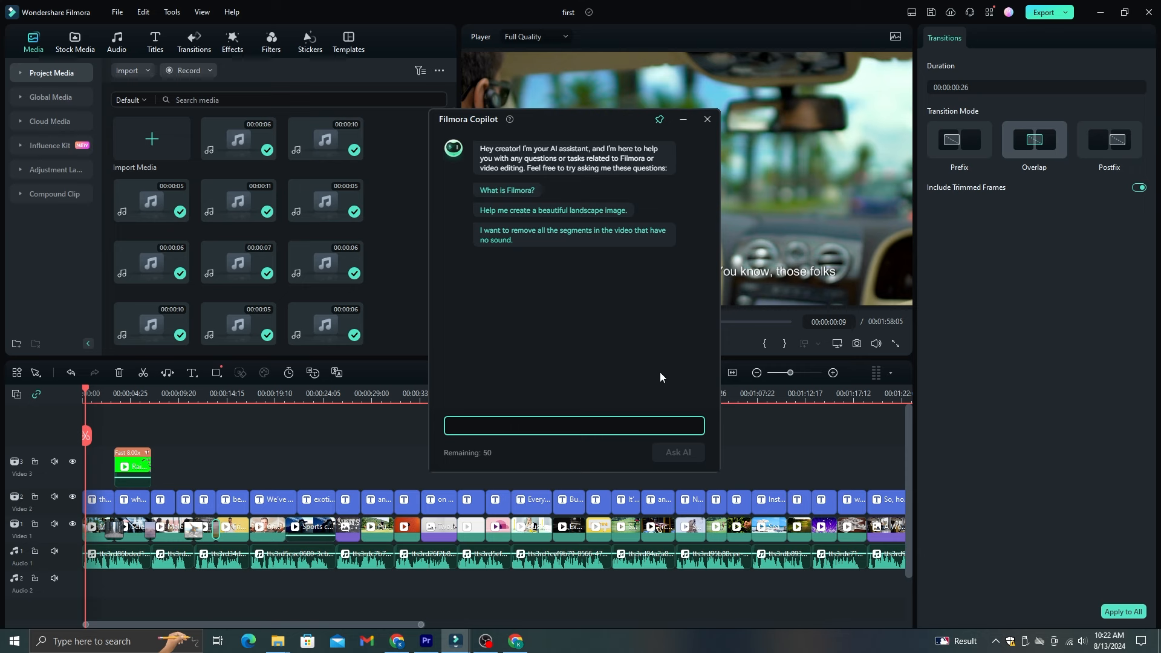
{"action": "type", "text": "I need to generate some AI images."}
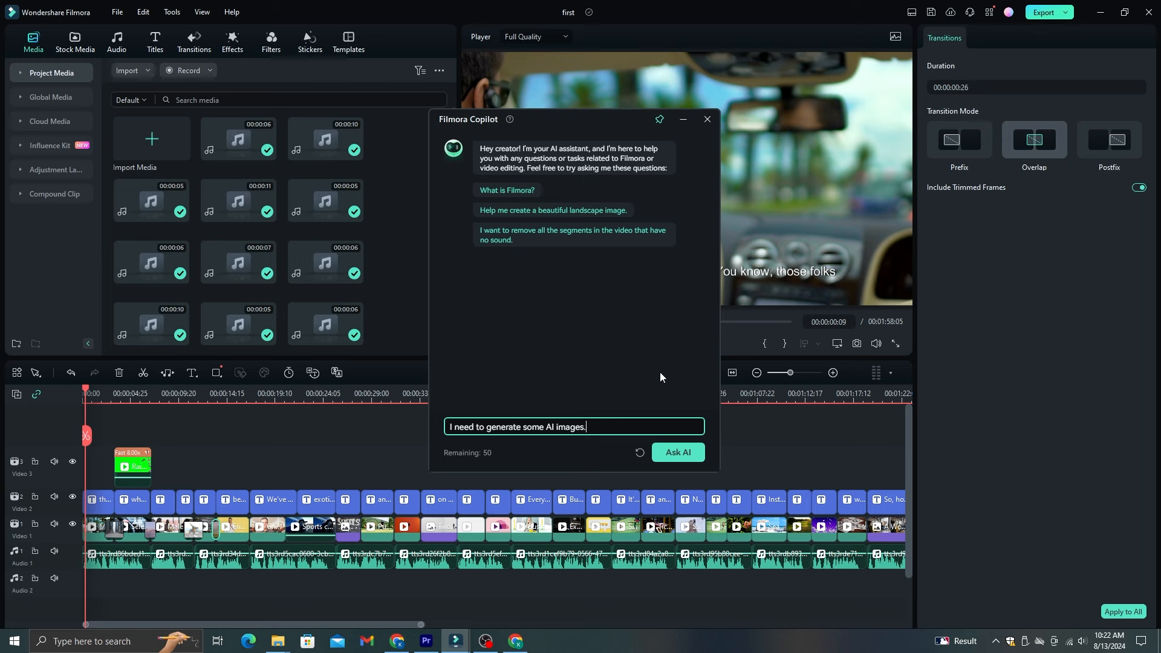
{"action": "left_click", "coordinate": [678, 452]}
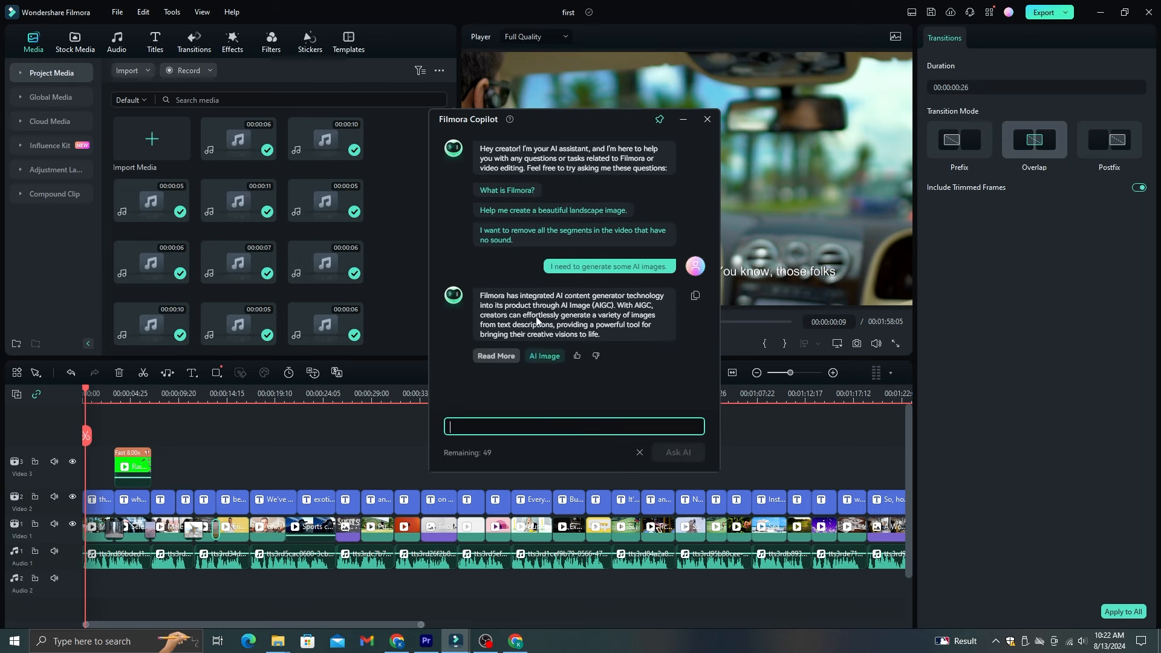
{"action": "left_click", "coordinate": [544, 357]}
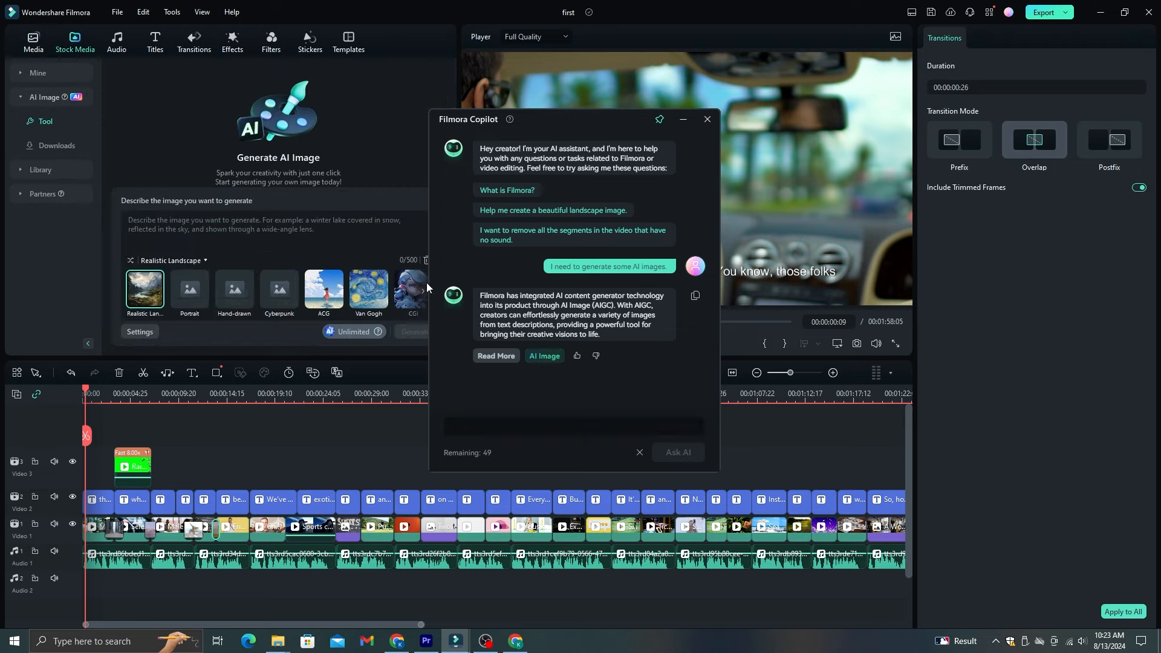
{"action": "left_click", "coordinate": [707, 120]}
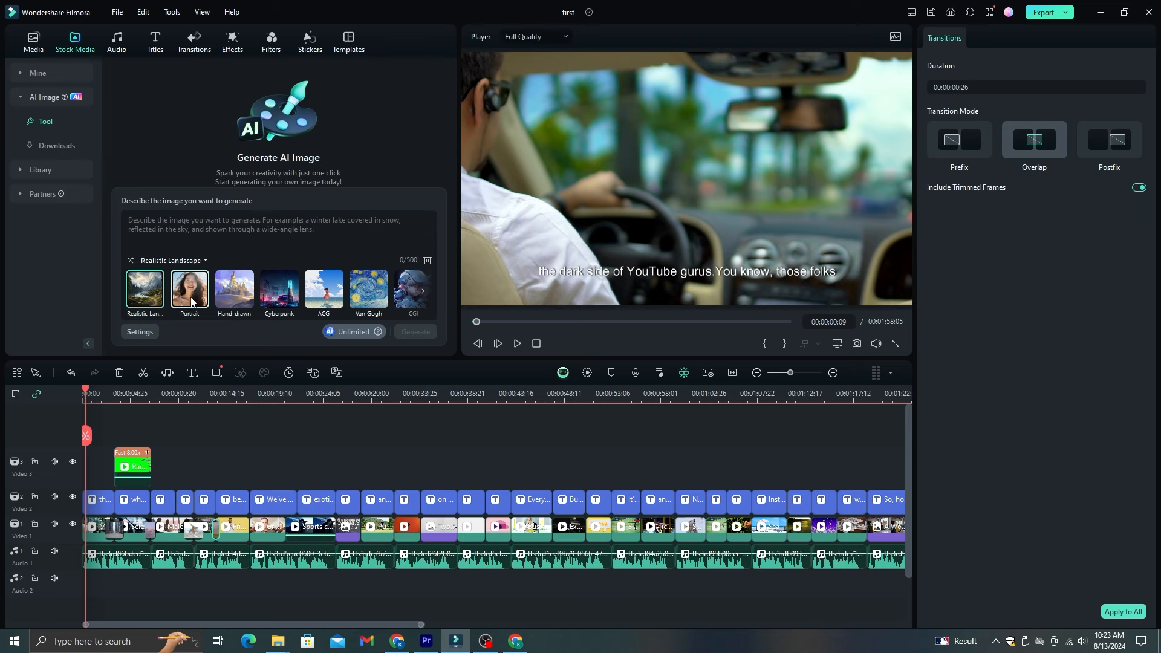
- Generate Realistic Landscape AI images from the prompt "A man sitting in his computer room with lot of money"
{"action": "left_click", "coordinate": [224, 226]}
{"action": "type", "text": "A man sitting in his computer room with lot of money"}
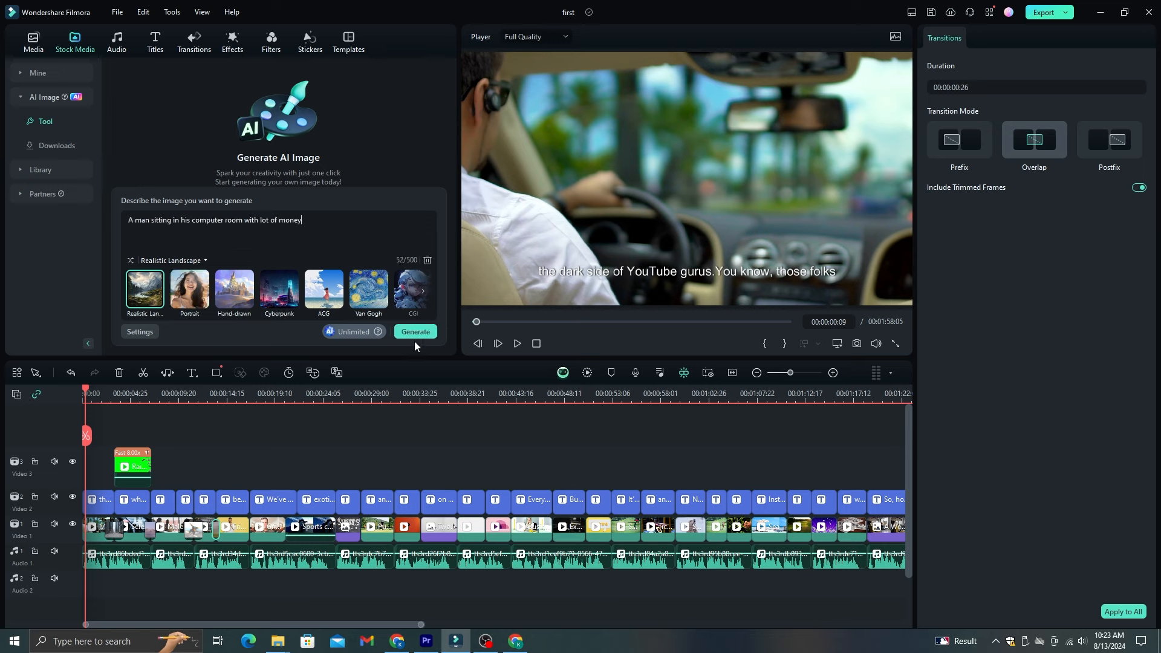
{"action": "left_click", "coordinate": [415, 333]}
- Place one of the generated images on the timeline above the captions, near the end of the raining money clip
{"action": "scroll", "coordinate": [434, 91], "scroll_direction": "down", "scroll_amount": 2}
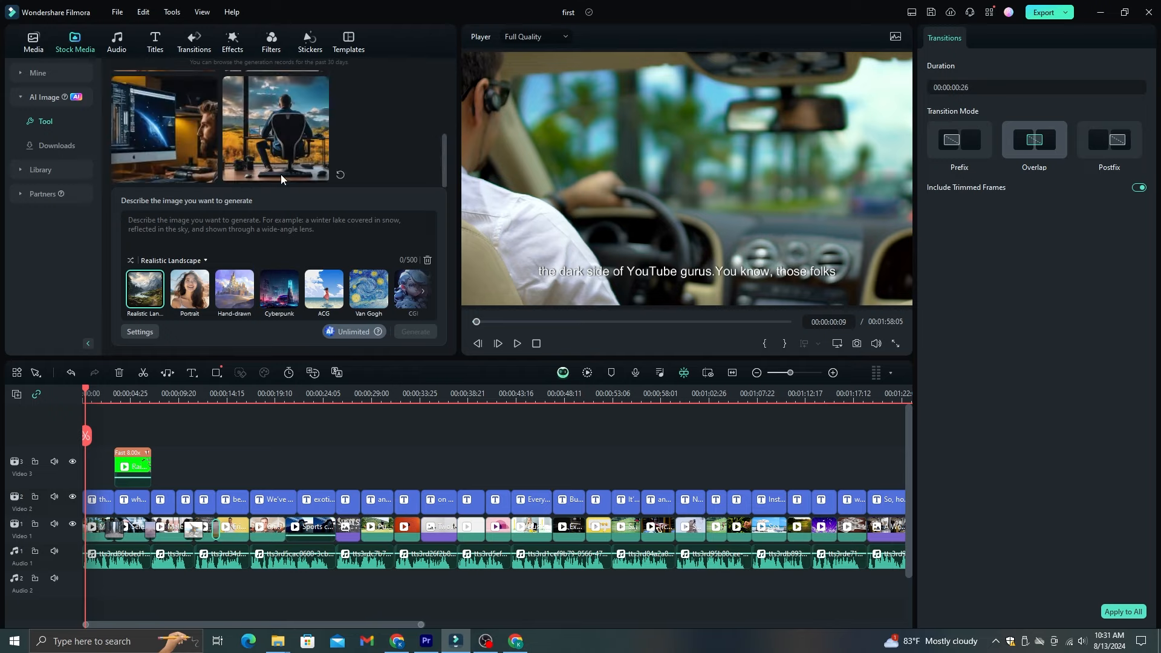
{"action": "scroll", "coordinate": [281, 178], "scroll_direction": "up", "scroll_amount": 2}
{"action": "left_click_drag", "start_coordinate": [209, 136], "coordinate": [157, 437]}
{"action": "left_click_drag", "start_coordinate": [86, 393], "coordinate": [187, 395]}
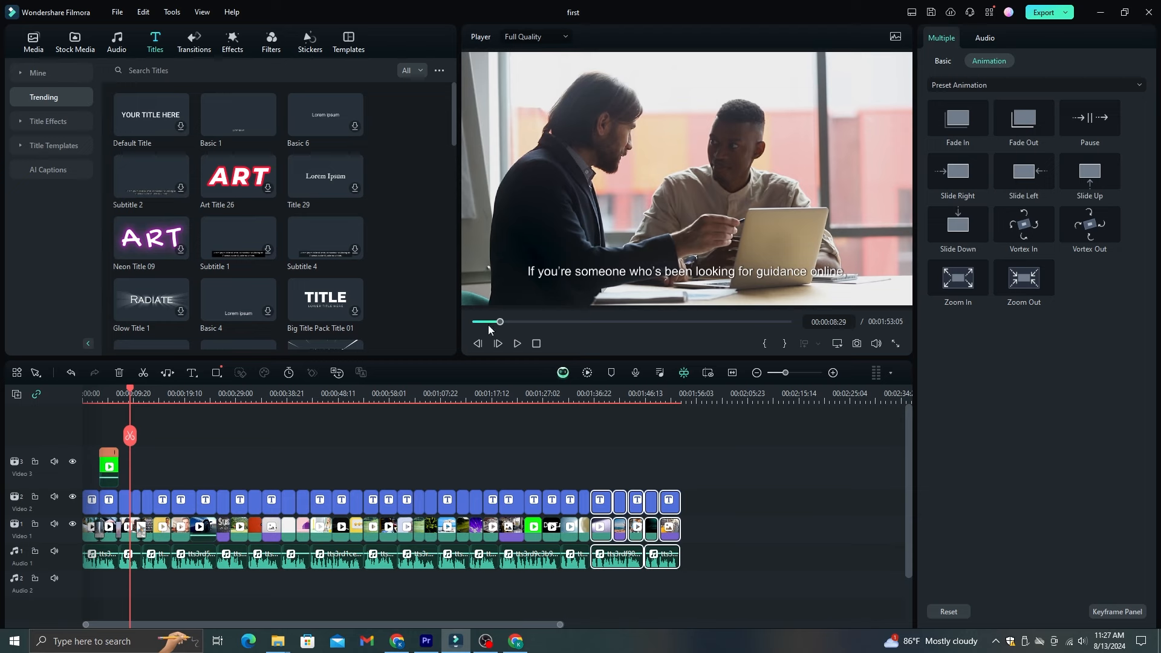
- Select all captions on the caption track and set their font to Depressionist 3 Revisited
{"action": "left_click", "coordinate": [715, 503]}
{"action": "left_click_drag", "start_coordinate": [726, 502], "coordinate": [83, 499]}
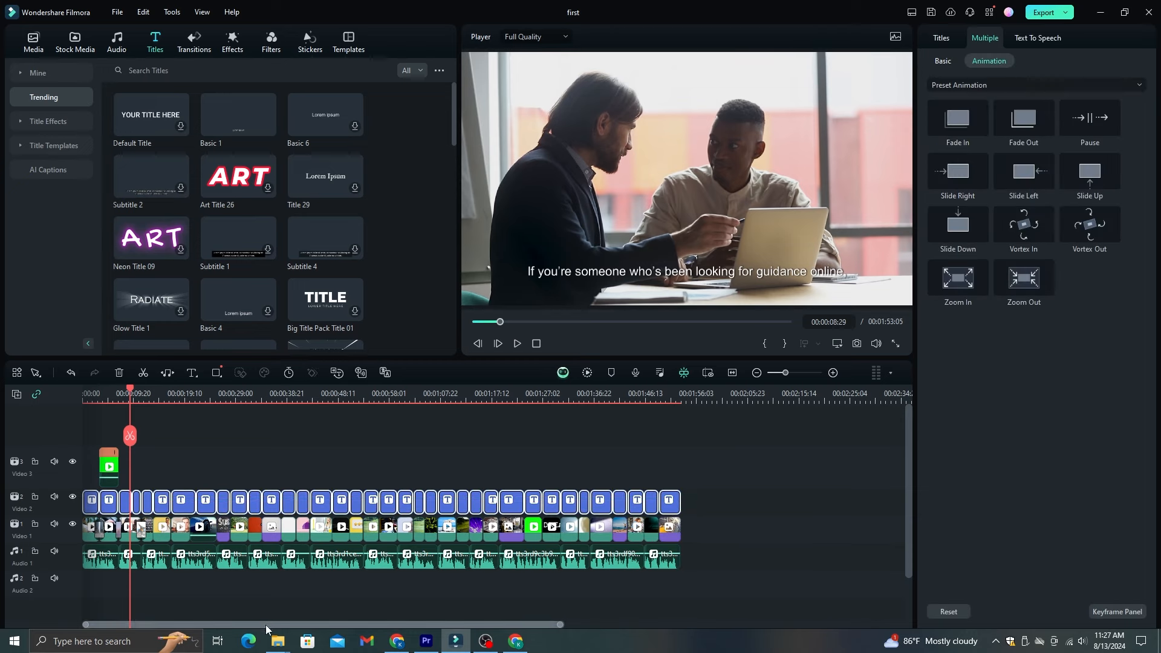
{"action": "left_click_drag", "start_coordinate": [556, 627], "coordinate": [435, 625]}
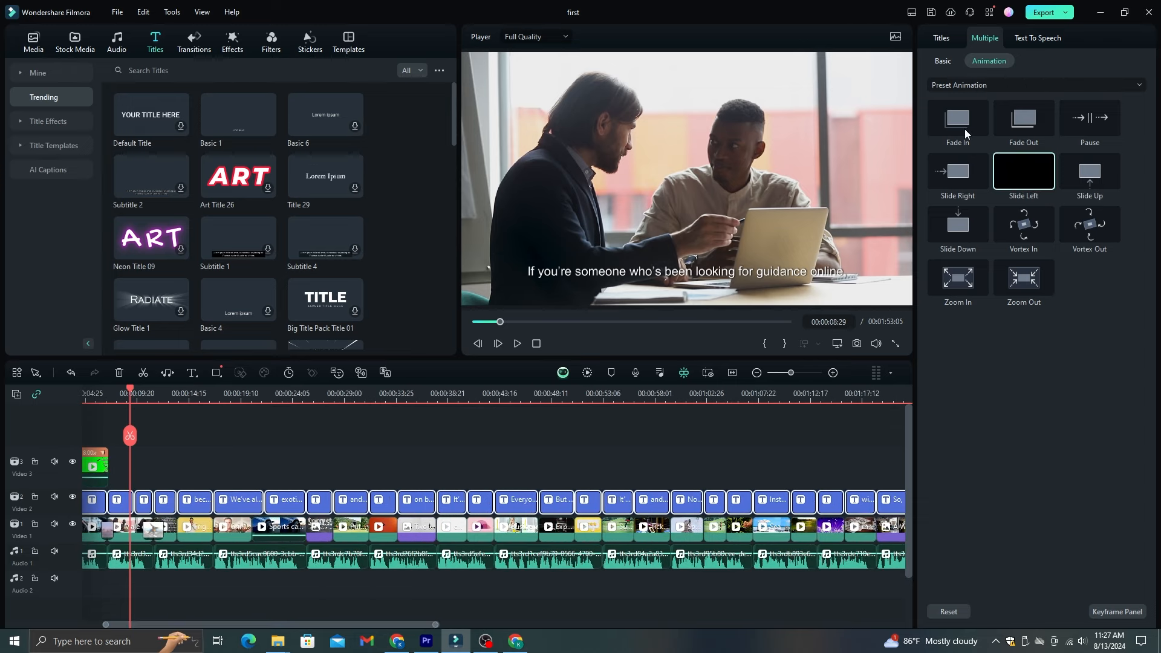
{"action": "left_click", "coordinate": [941, 39]}
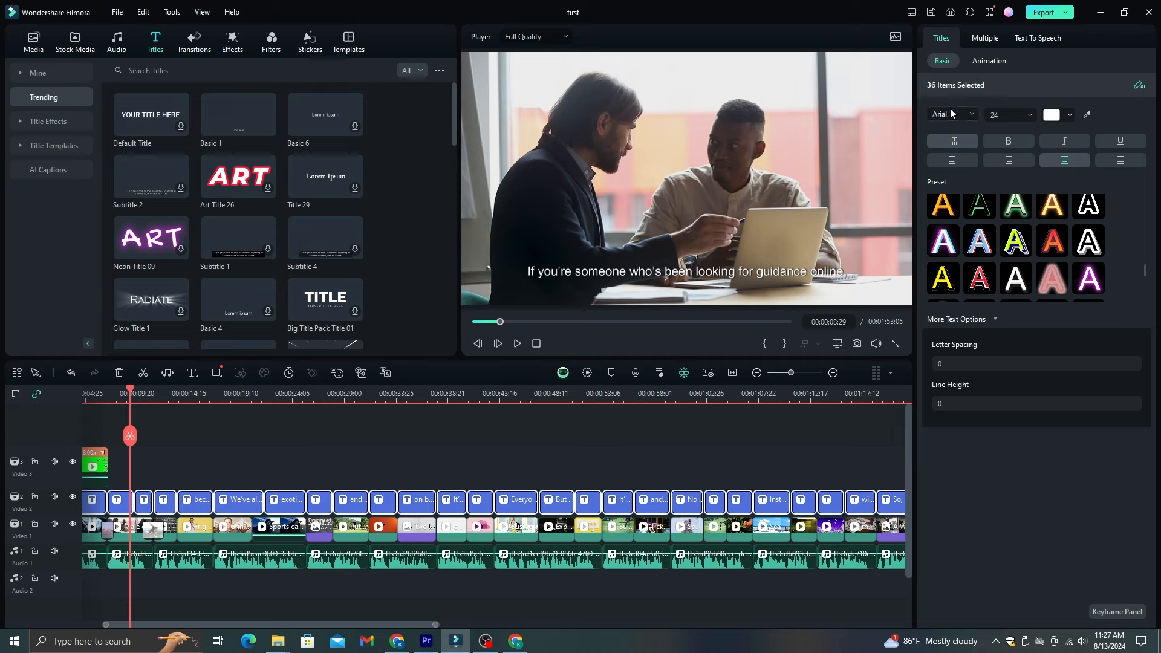
{"action": "left_click", "coordinate": [970, 113]}
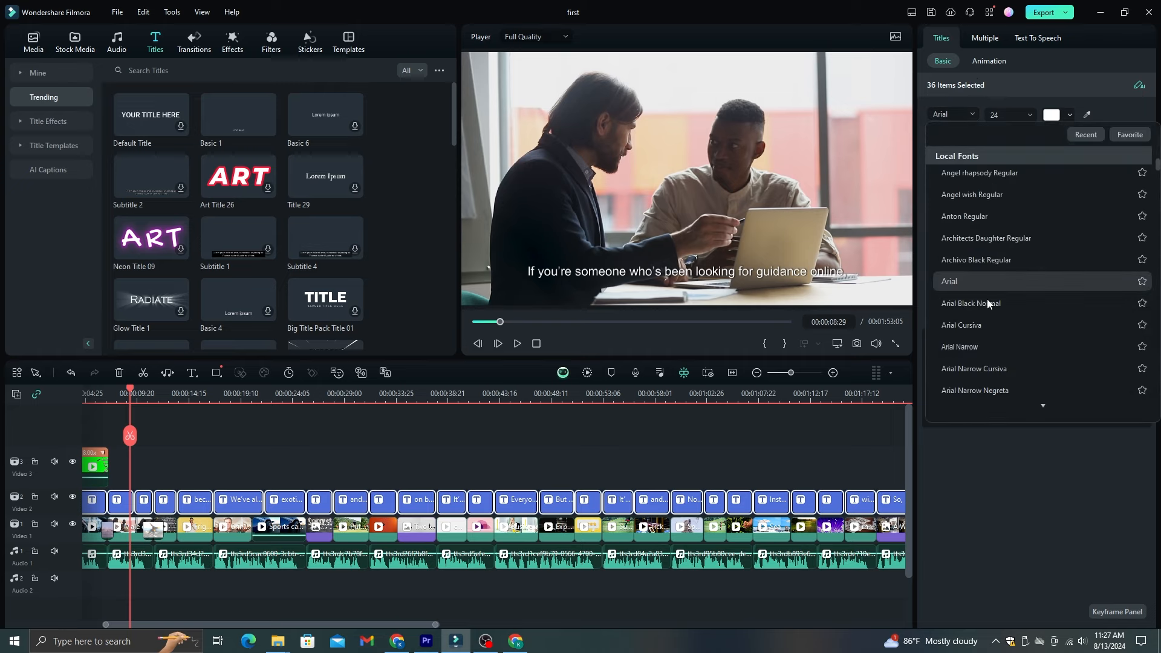
{"action": "scroll", "coordinate": [1121, 217], "scroll_direction": "down", "scroll_amount": 10}
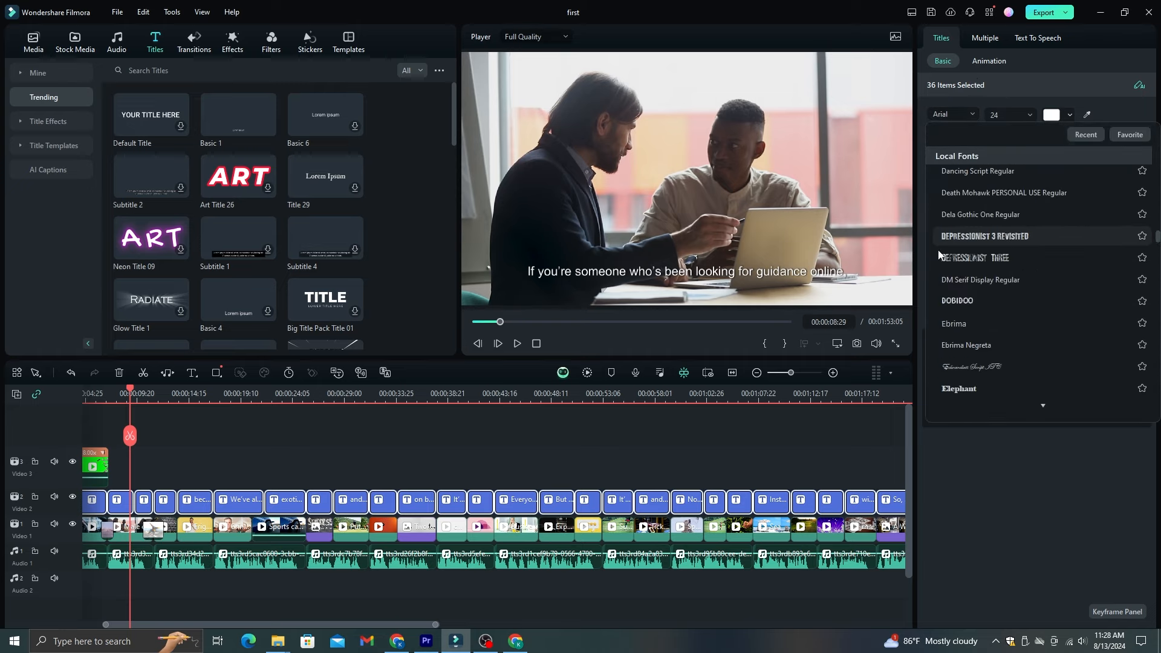
{"action": "left_click", "coordinate": [979, 241]}
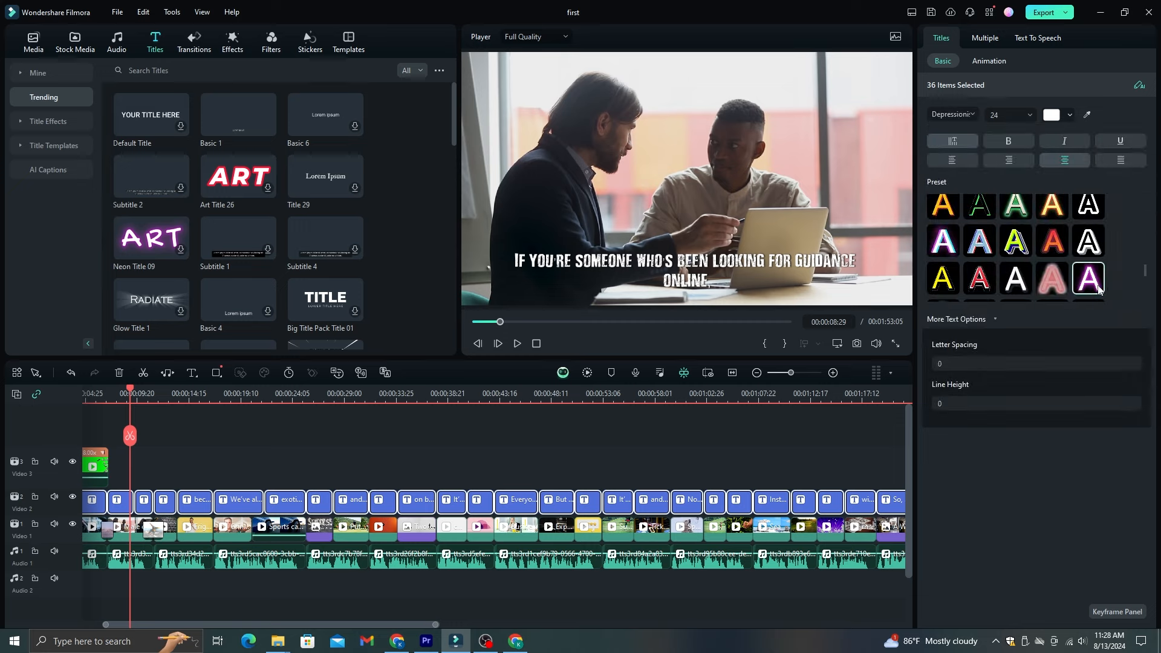
- Apply a red-and-orange text preset and an In animation to all selected captions
{"action": "left_click_drag", "start_coordinate": [1147, 272], "coordinate": [1147, 191]}
{"action": "scroll", "coordinate": [1147, 206], "scroll_direction": "down", "scroll_amount": 2}
{"action": "scroll", "coordinate": [1148, 215], "scroll_direction": "down", "scroll_amount": 3}
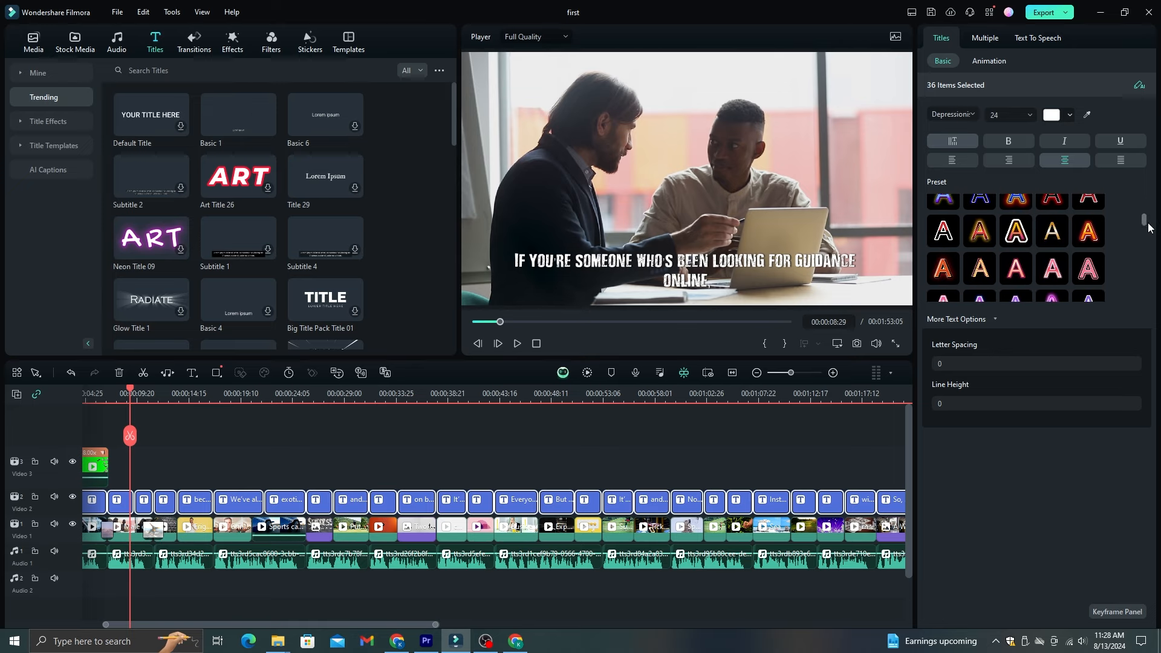
{"action": "left_click", "coordinate": [1090, 229]}
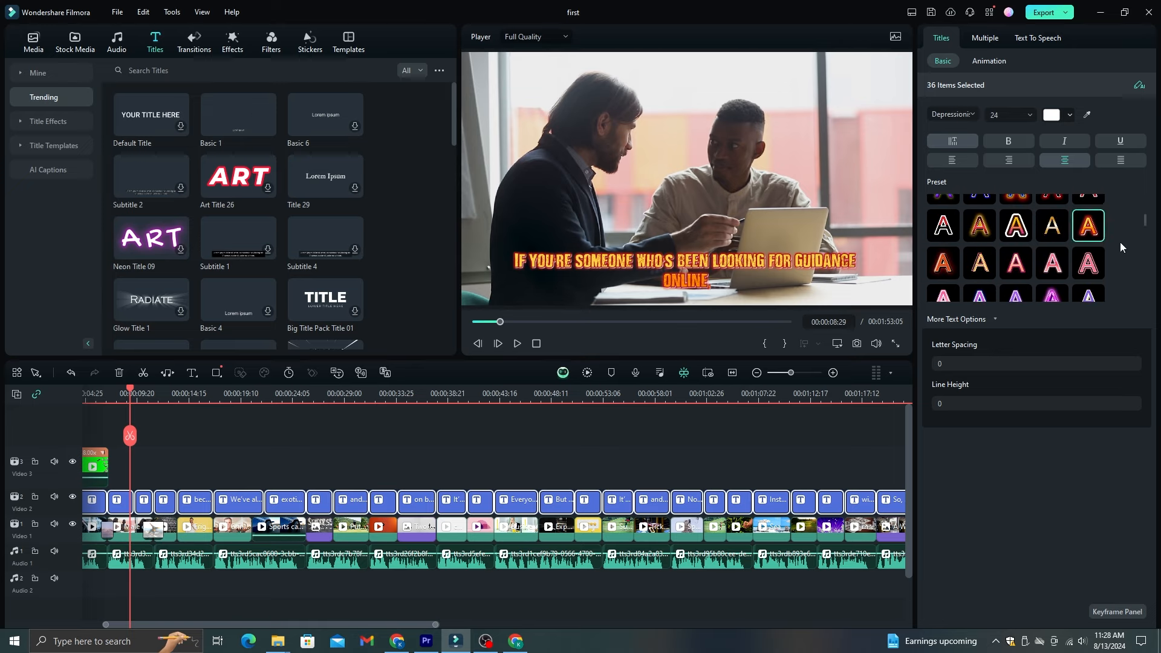
{"action": "scroll", "coordinate": [1123, 248], "scroll_direction": "down", "scroll_amount": 3}
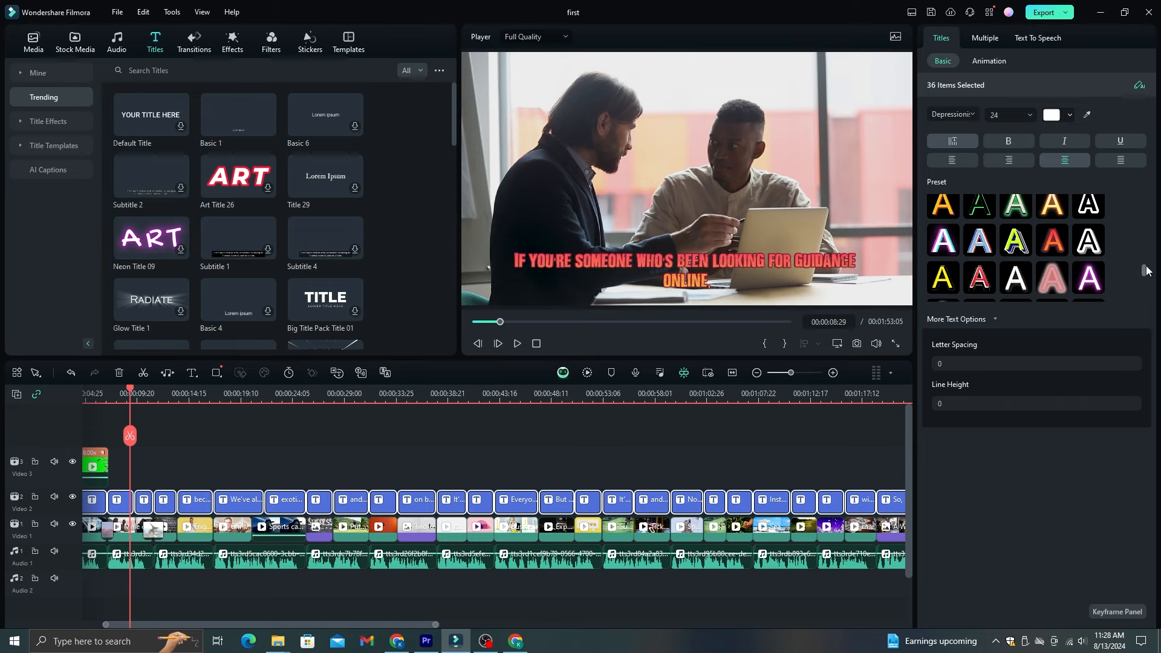
{"action": "left_click", "coordinate": [987, 61]}
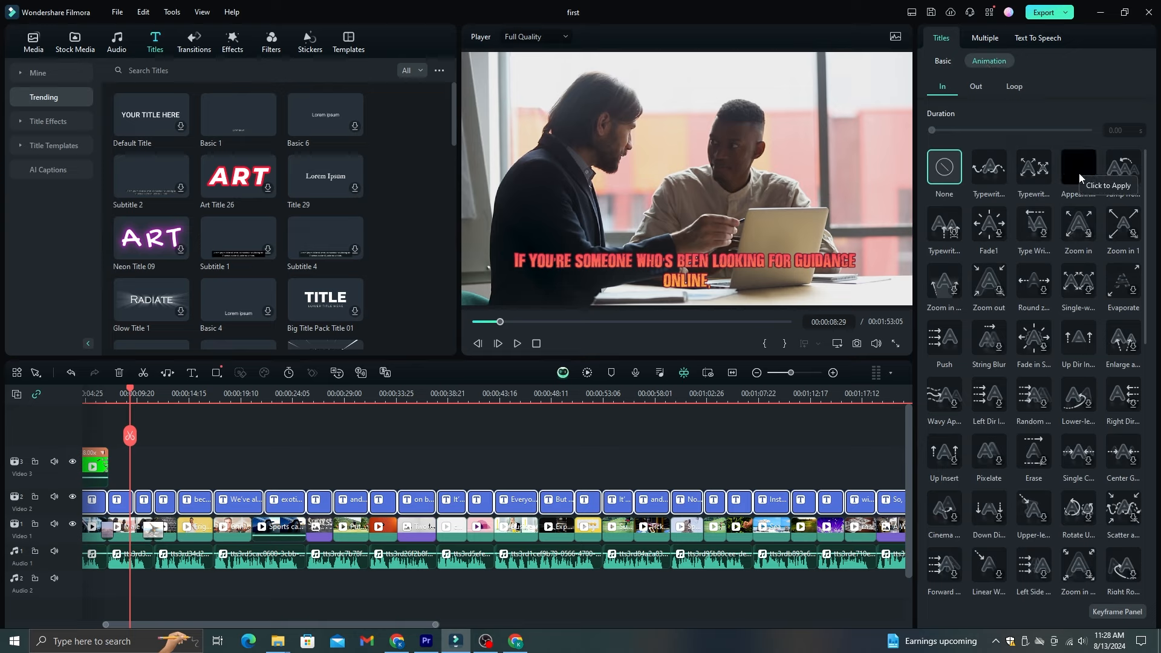
{"action": "left_click", "coordinate": [1118, 179]}
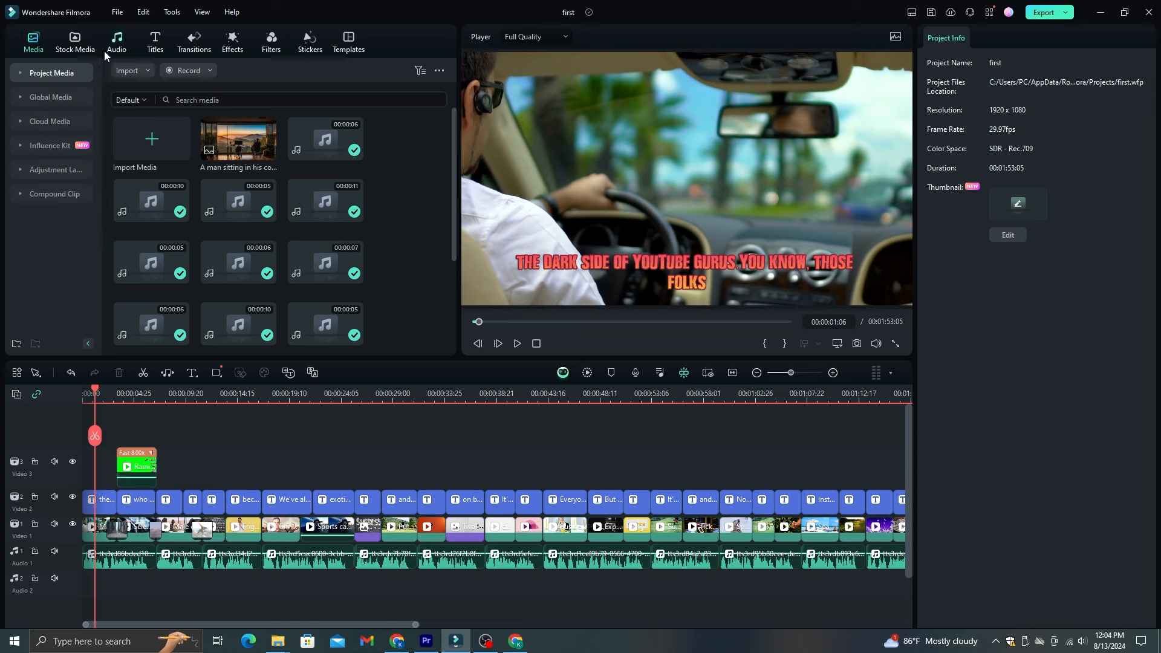
- Generate AI music with the Angry mood, Drama theme and Trap genre
{"action": "left_click", "coordinate": [116, 41]}
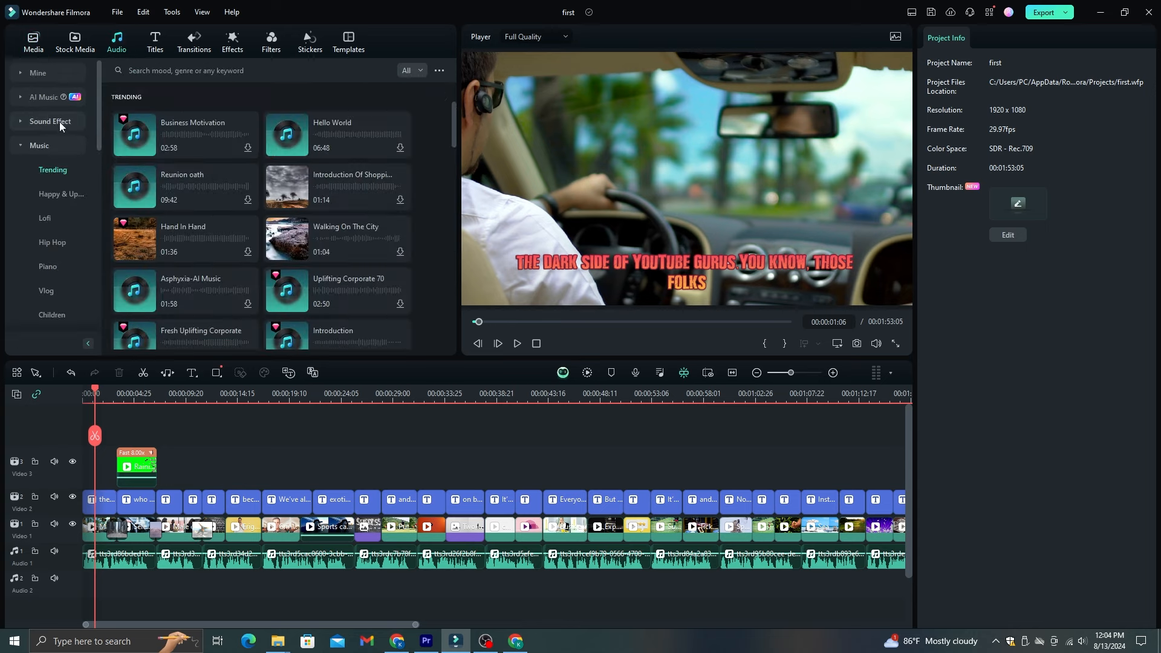
{"action": "left_click", "coordinate": [50, 101]}
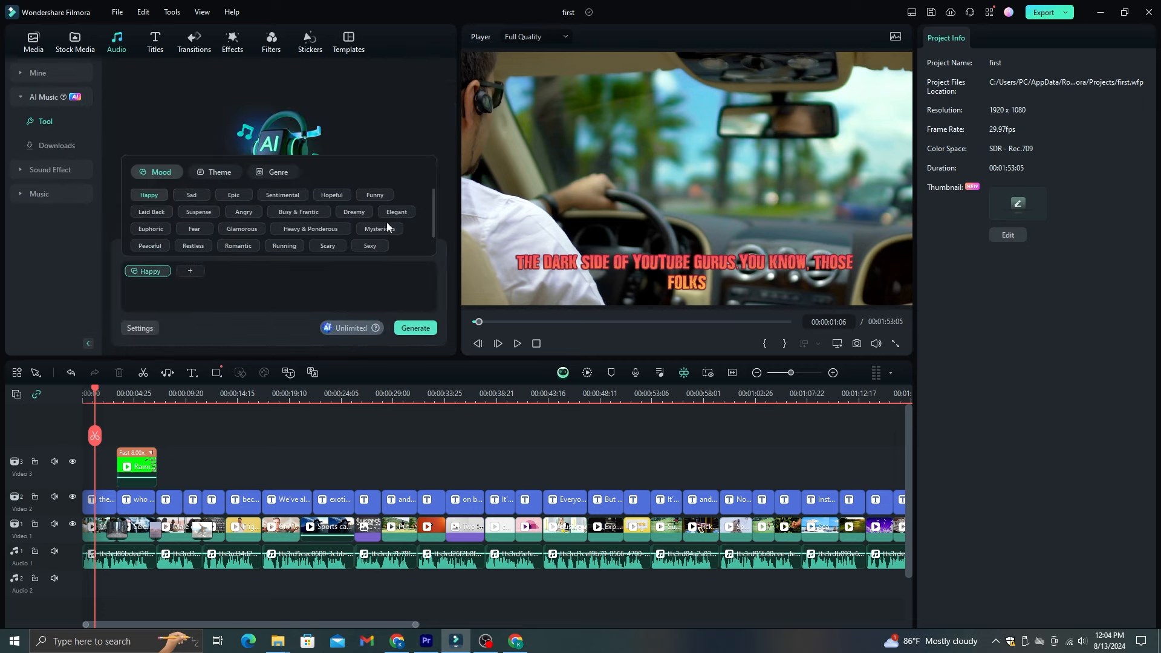
{"action": "left_click", "coordinate": [245, 212]}
{"action": "left_click", "coordinate": [228, 172]}
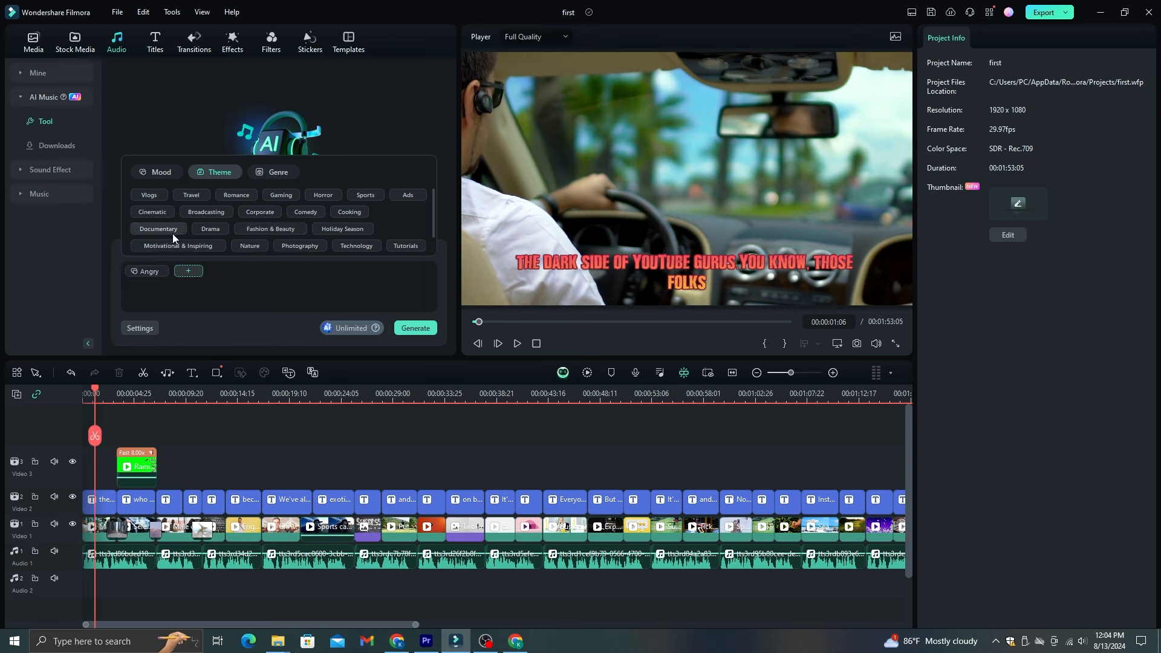
{"action": "left_click", "coordinate": [213, 228]}
{"action": "left_click", "coordinate": [274, 172]}
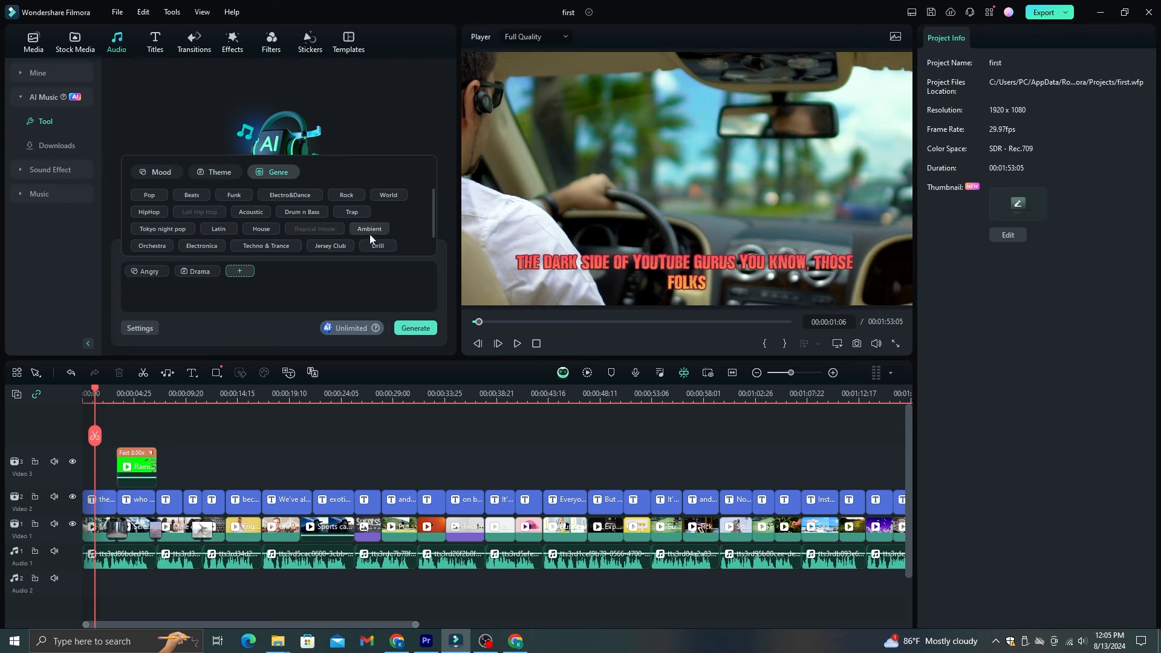
{"action": "left_click", "coordinate": [351, 211]}
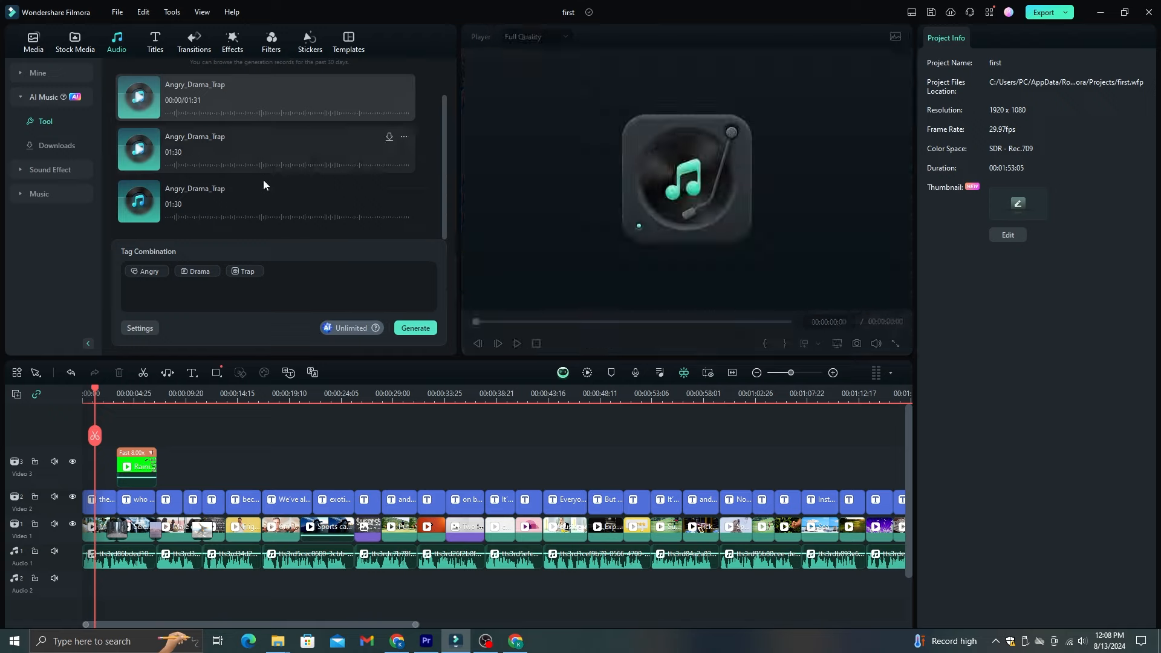
- Place a generated Angry_Drama_Trap track on the second audio track, starting at the beginning of the timeline
{"action": "left_click", "coordinate": [139, 151]}
{"action": "left_click_drag", "start_coordinate": [138, 158], "coordinate": [142, 585]}
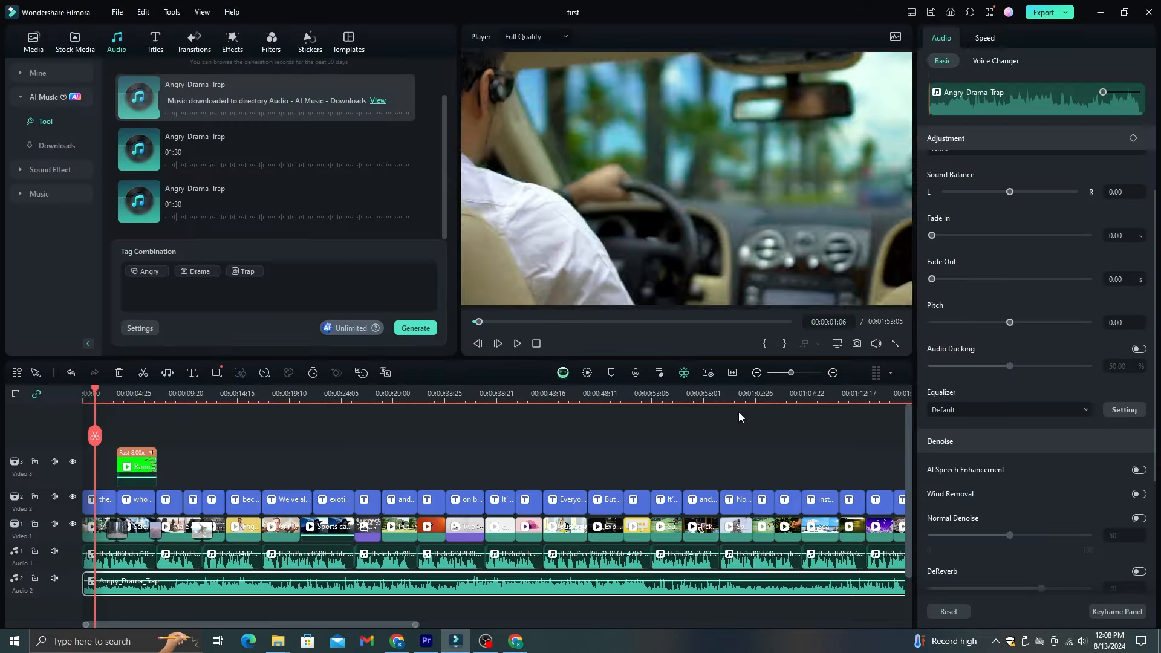
- Look through the Trending tracks and the genre categories in the built-in music library
{"action": "left_click", "coordinate": [19, 194]}
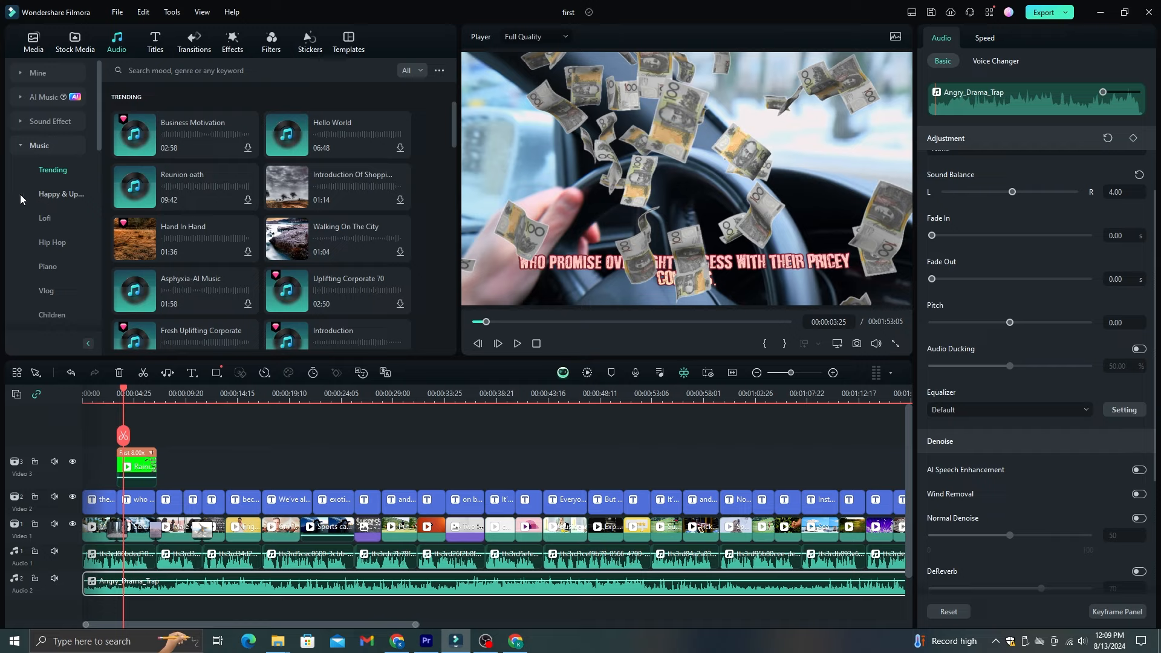
{"action": "scroll", "coordinate": [221, 186], "scroll_direction": "down", "scroll_amount": 15}
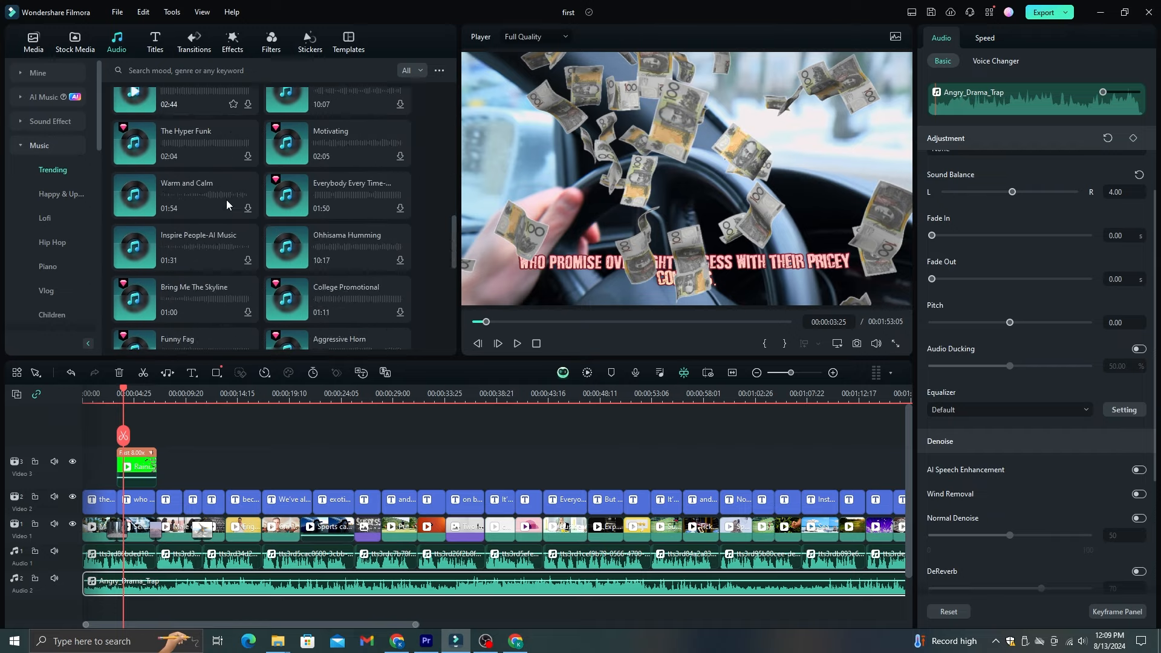
{"action": "scroll", "coordinate": [226, 201], "scroll_direction": "down", "scroll_amount": 3}
{"action": "left_click_drag", "start_coordinate": [455, 318], "coordinate": [434, 297]}
{"action": "scroll", "coordinate": [40, 242], "scroll_direction": "down", "scroll_amount": 3}
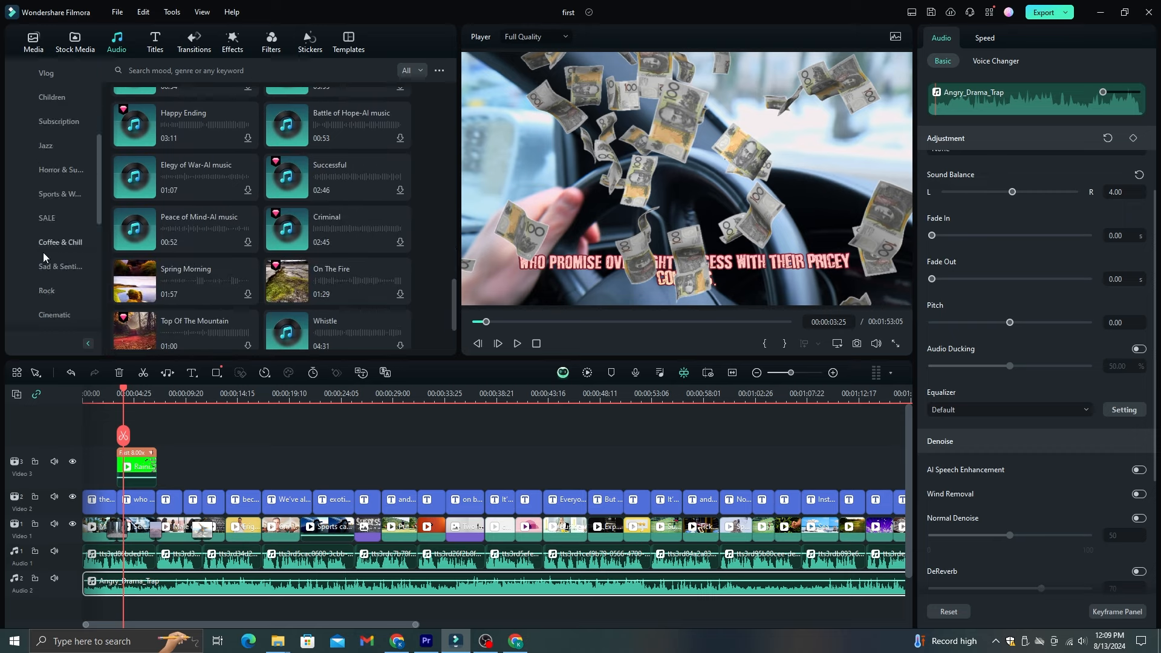
{"action": "scroll", "coordinate": [41, 253], "scroll_direction": "up", "scroll_amount": 3}
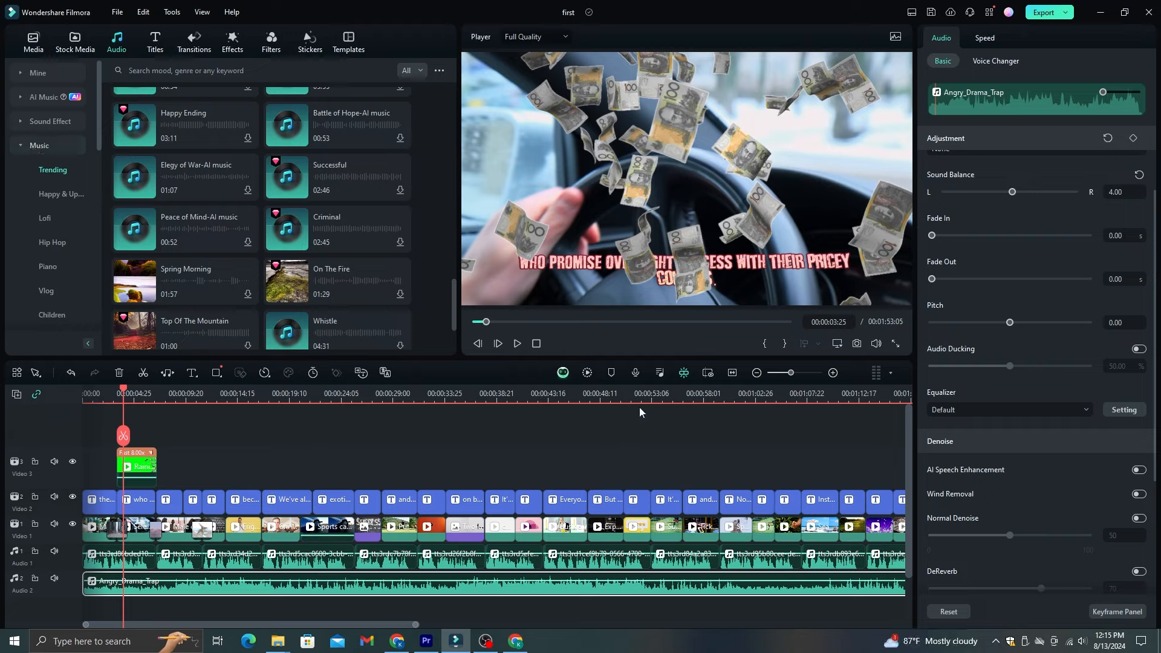
- Start exporting the video and open the frame of the hushing man on the yellow background for editing as its thumbnail
{"action": "left_click", "coordinate": [1056, 12]}
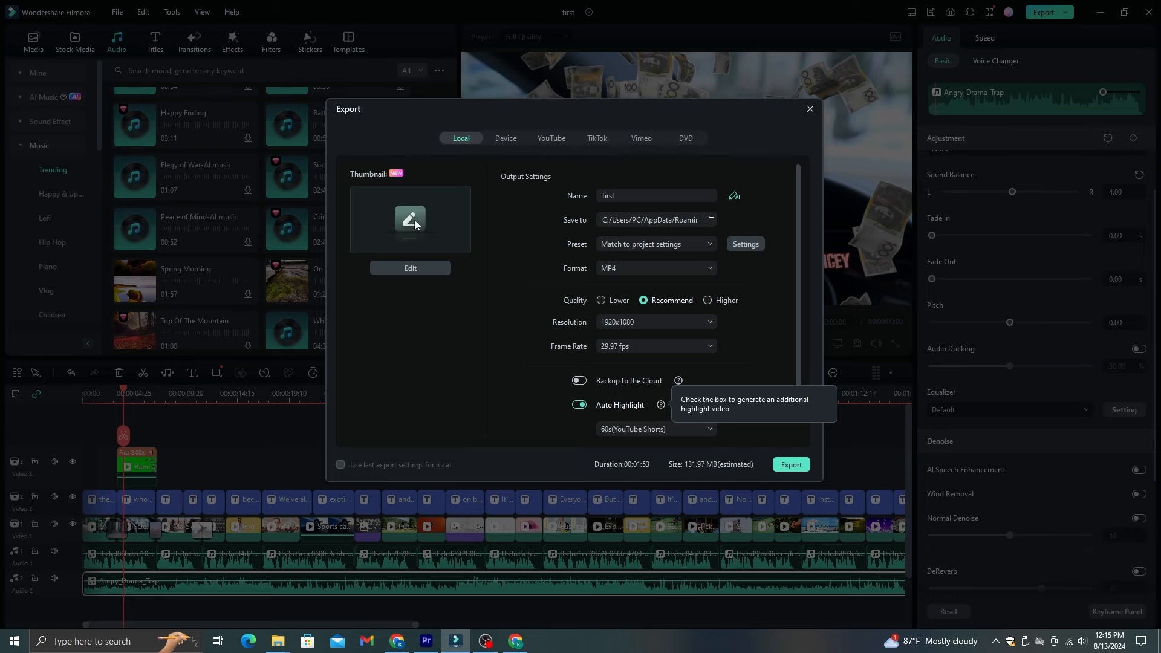
{"action": "left_click", "coordinate": [411, 269]}
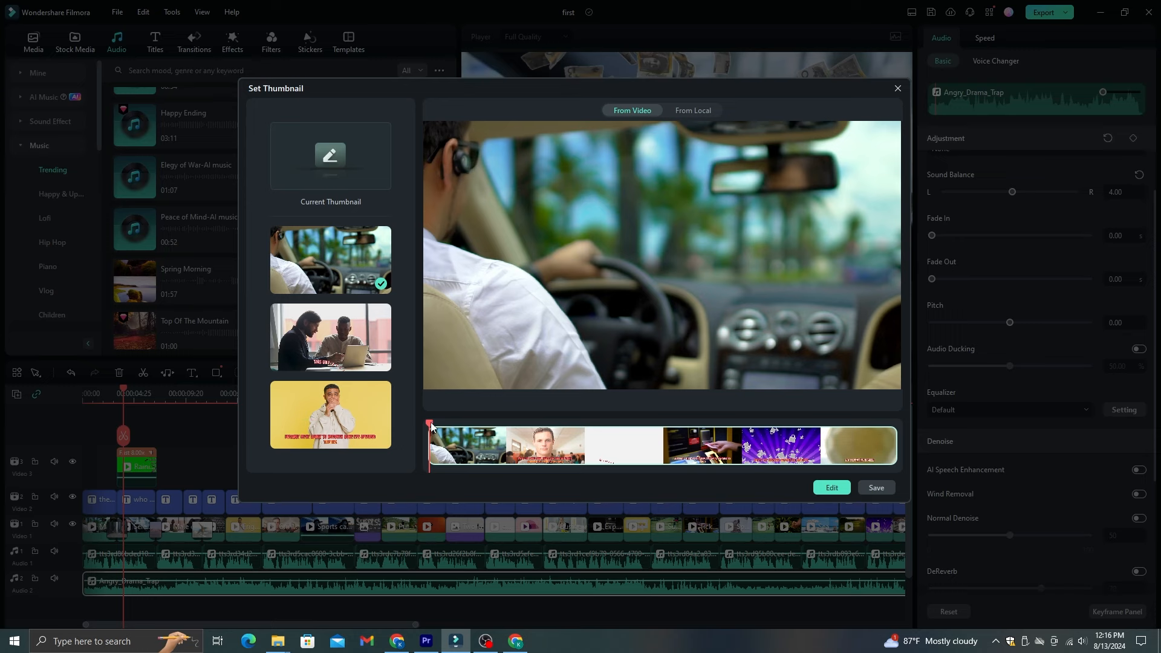
{"action": "left_click_drag", "start_coordinate": [430, 425], "coordinate": [490, 425]}
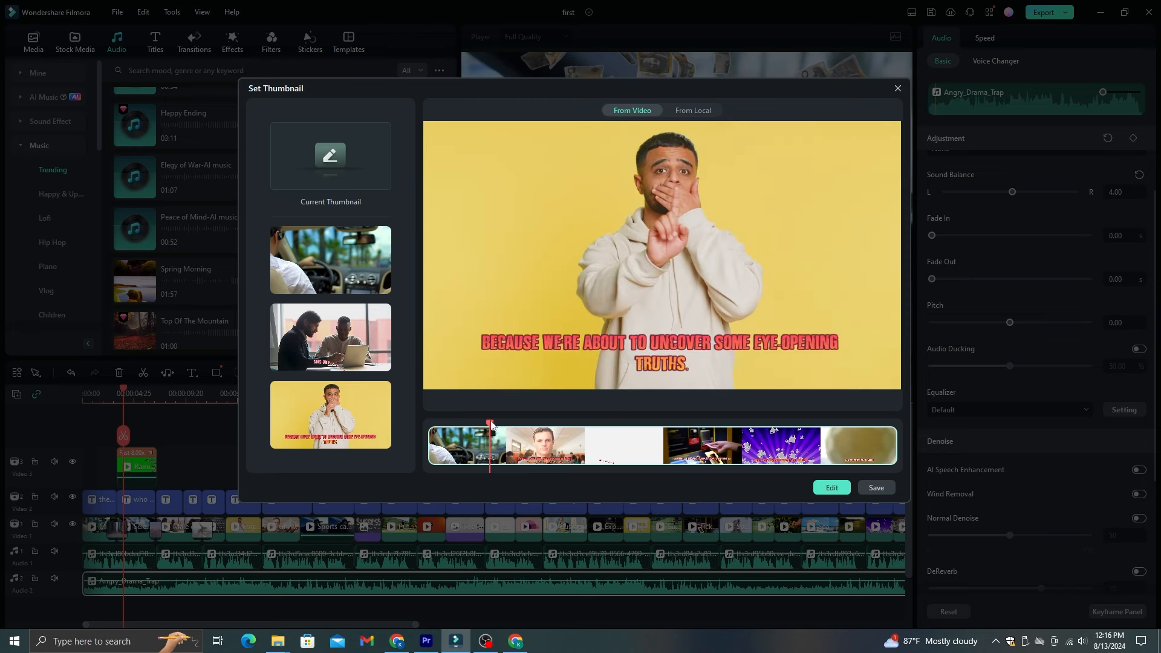
{"action": "left_click", "coordinate": [830, 488]}
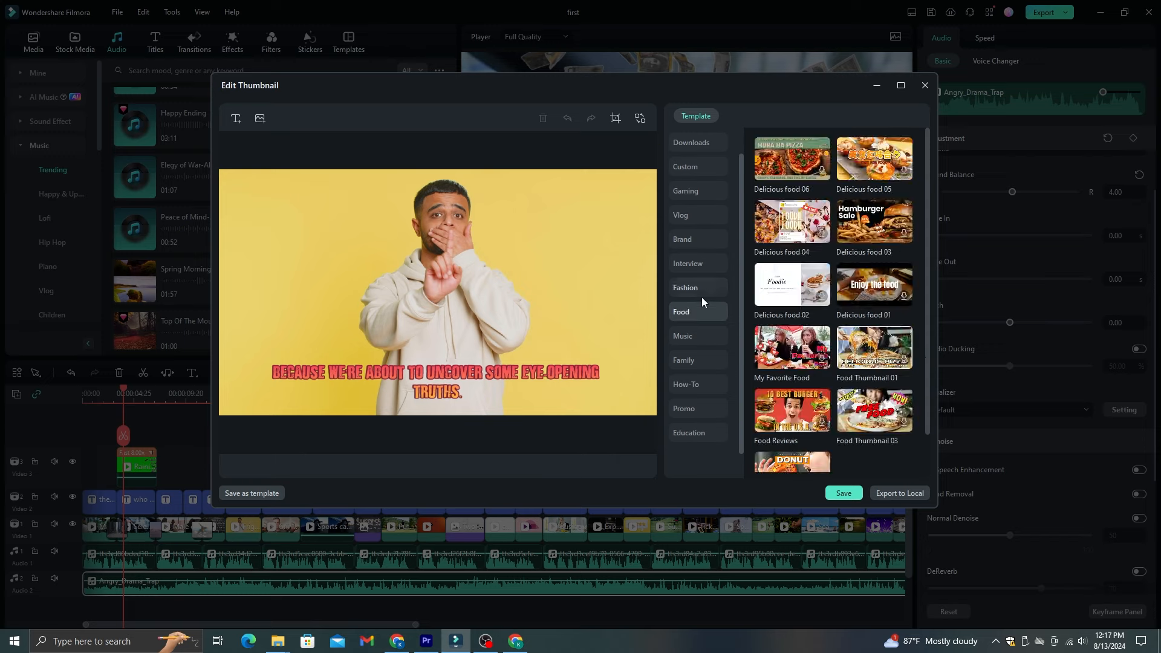
- Look through the thumbnail template categories, including Fashion, Interview, Brand, Vlog, Gaming, Custom, Promo and Education
{"action": "left_click", "coordinate": [700, 293]}
{"action": "left_click", "coordinate": [694, 264]}
{"action": "left_click", "coordinate": [691, 238]}
{"action": "left_click", "coordinate": [681, 215]}
{"action": "left_click", "coordinate": [697, 191]}
{"action": "left_click", "coordinate": [715, 168]}
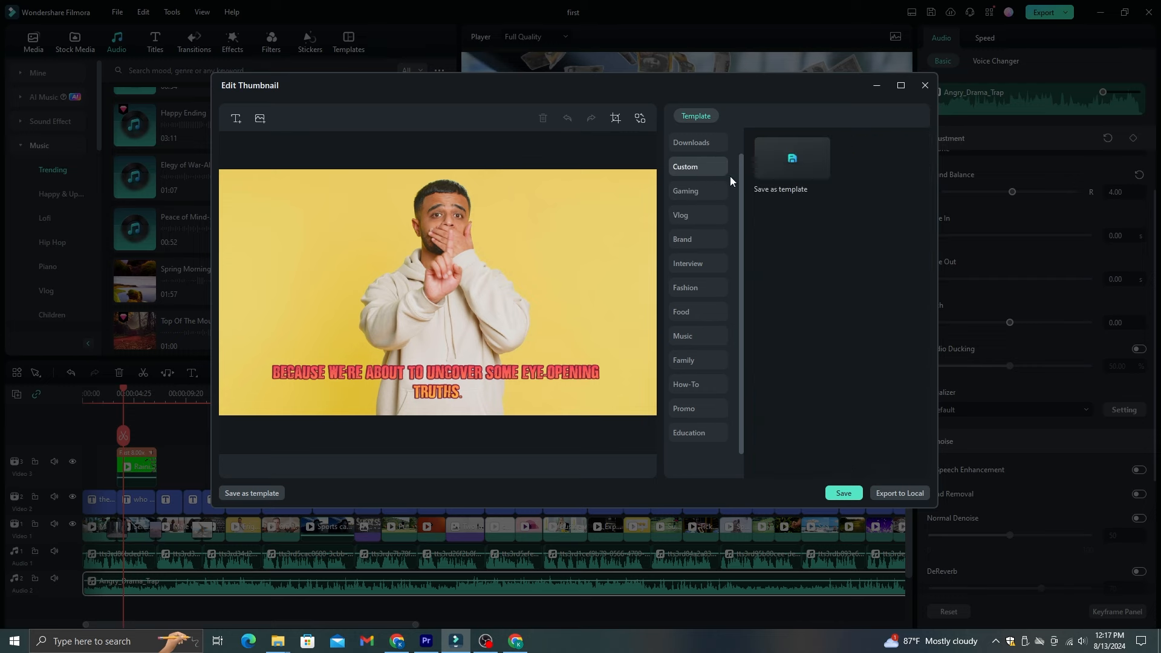
{"action": "left_click", "coordinate": [702, 432]}
{"action": "left_click", "coordinate": [698, 412]}
{"action": "left_click", "coordinate": [696, 432]}
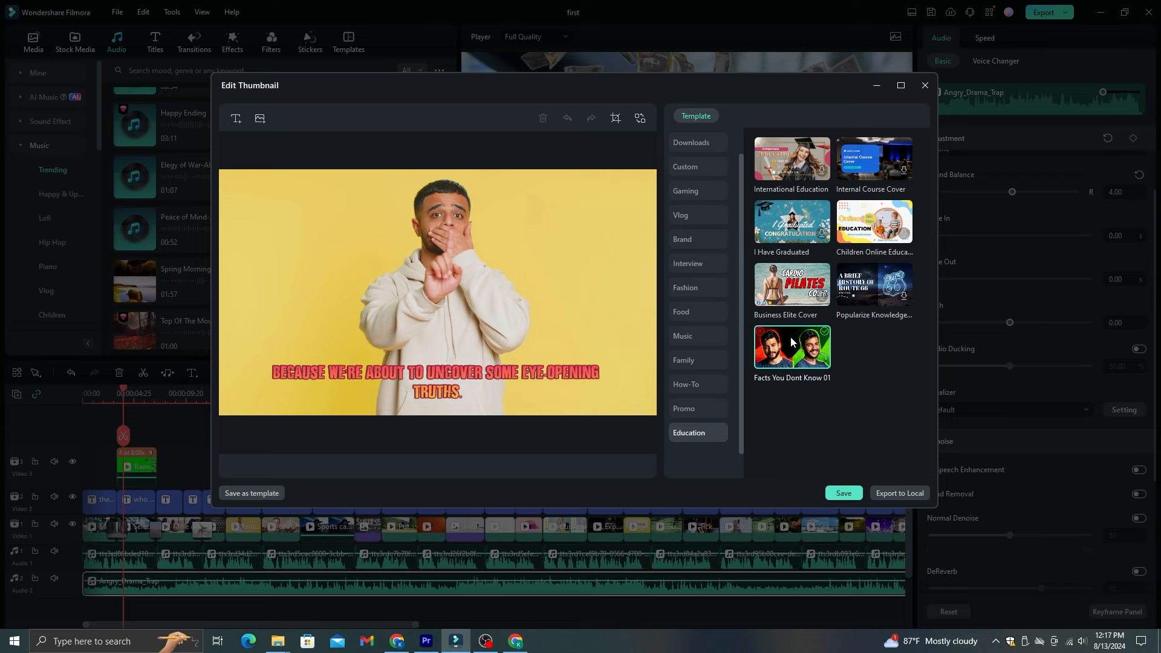
- Try the Facts You Dont Know 01 template on the thumbnail and replace it with How To Tutorial 01
{"action": "left_click", "coordinate": [795, 359]}
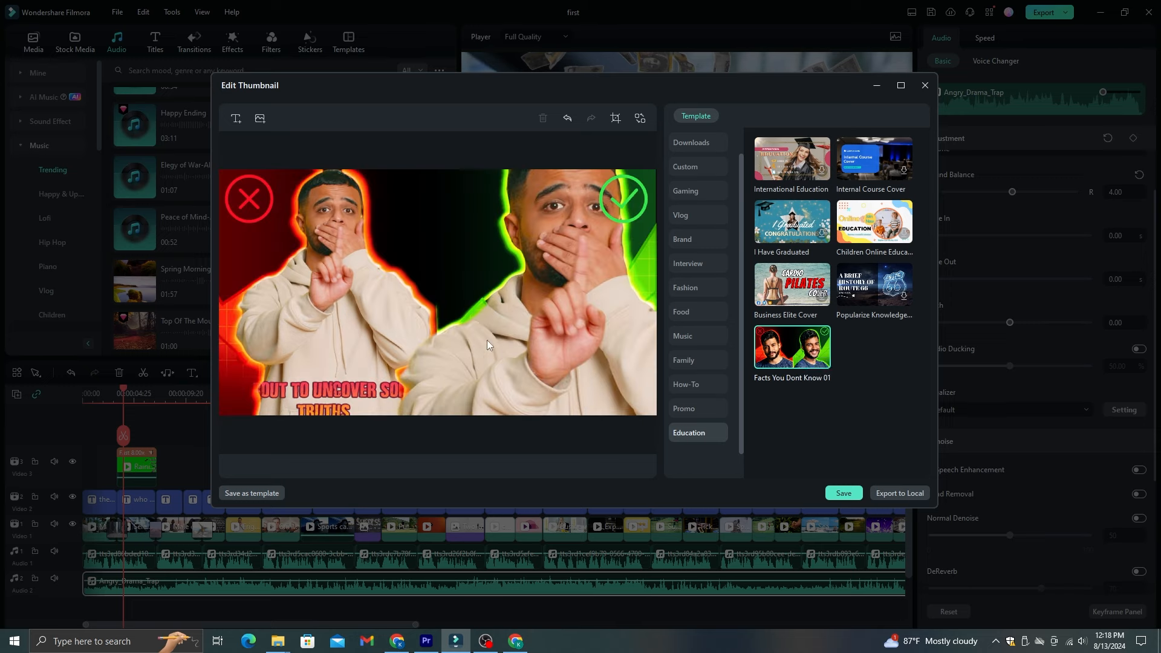
{"action": "left_click", "coordinate": [710, 387]}
{"action": "left_click", "coordinate": [786, 379]}
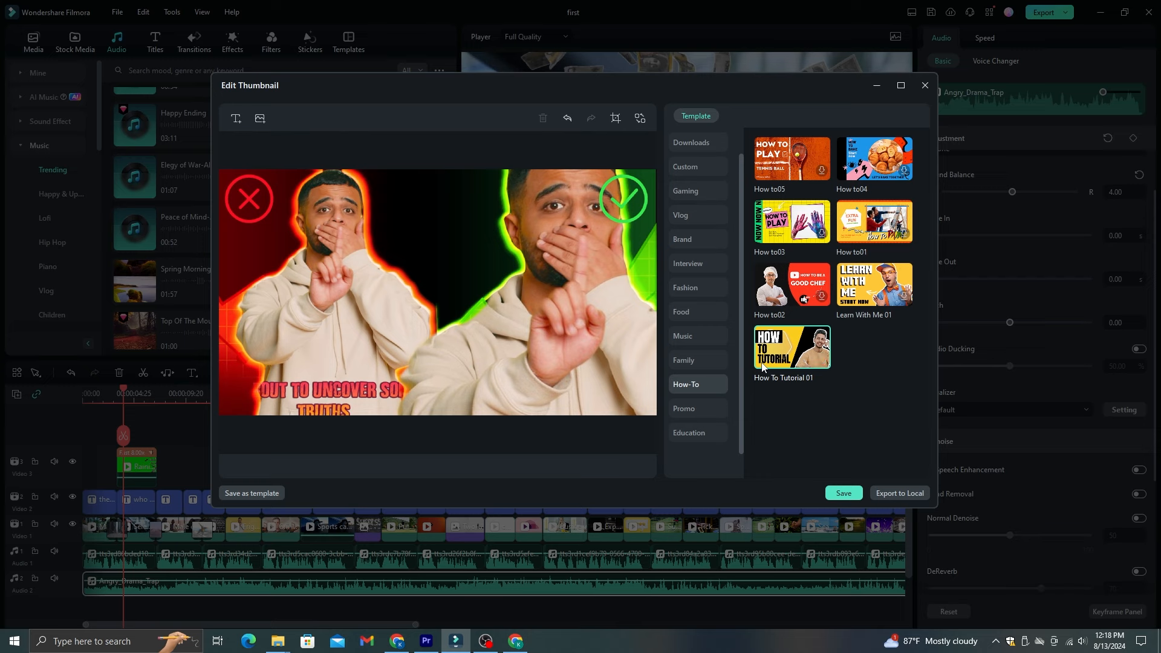
{"action": "left_click", "coordinate": [638, 320]}
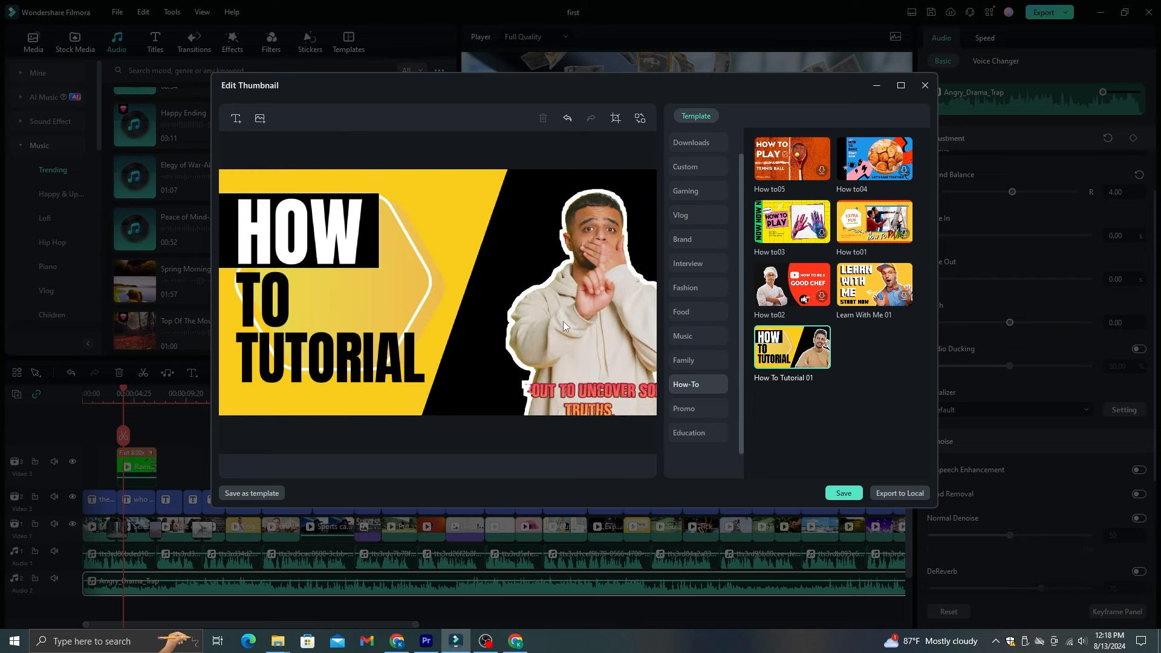
- Replace the thumbnail's "HOW" title with "YouTube"
{"action": "left_click", "coordinate": [327, 238]}
{"action": "left_click_drag", "start_coordinate": [728, 206], "coordinate": [635, 199]}
{"action": "type", "text": "YouTuve"}
{"action": "key", "text": "BackSpace"}
{"action": "key", "text": "BackSpace"}
{"action": "type", "text": "be"}
{"action": "left_click", "coordinate": [364, 273]}
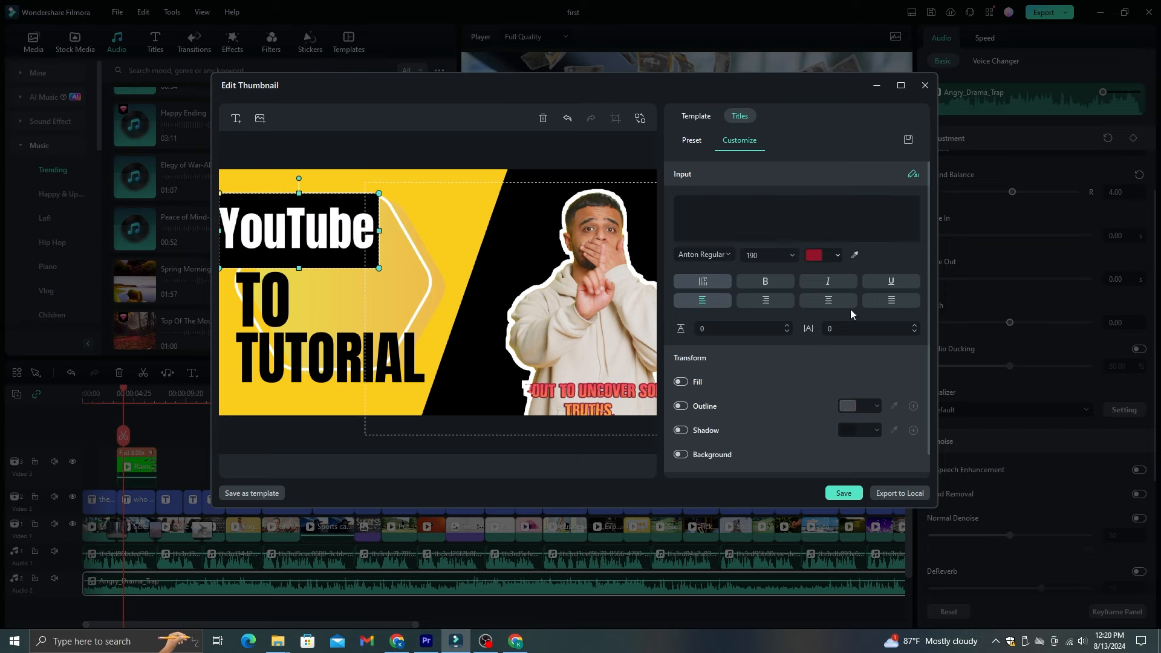
- Replace the thumbnail's "TO" title with "courses"
{"action": "left_click", "coordinate": [263, 303]}
{"action": "left_click_drag", "start_coordinate": [702, 204], "coordinate": [669, 201]}
{"action": "type", "text": "co"}
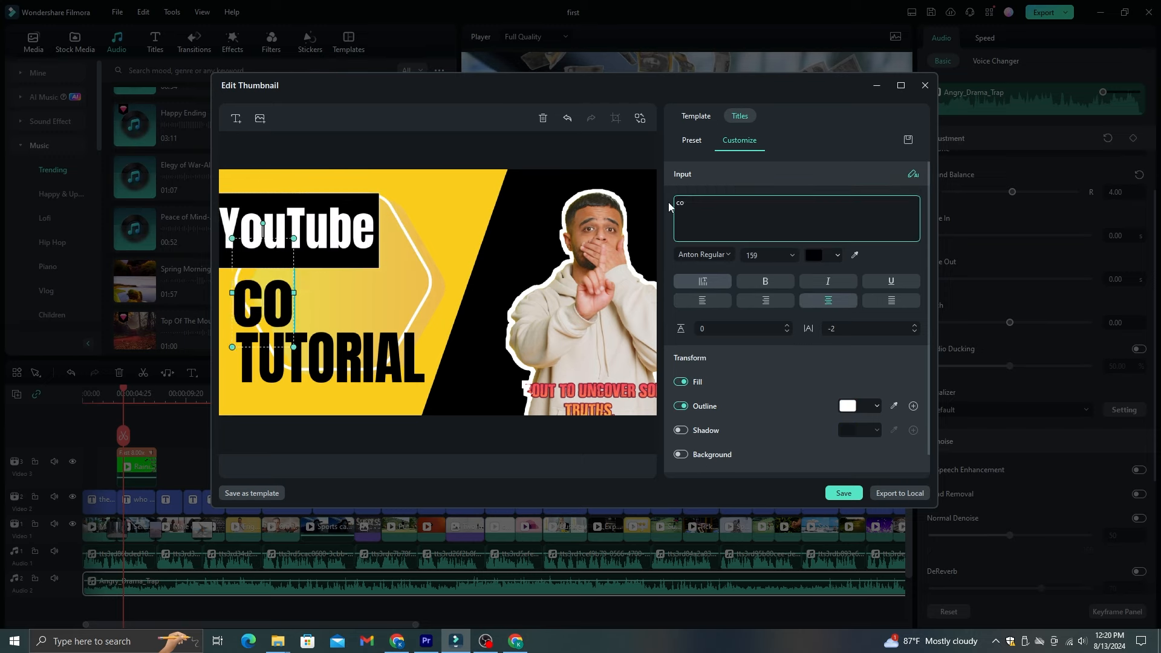
{"action": "type", "text": "urses"}
- Shift the "YouTube" and "courses" titles right to line up with the title below, and change "TUTORIAL" to "SCAM"
{"action": "left_click", "coordinate": [231, 260]}
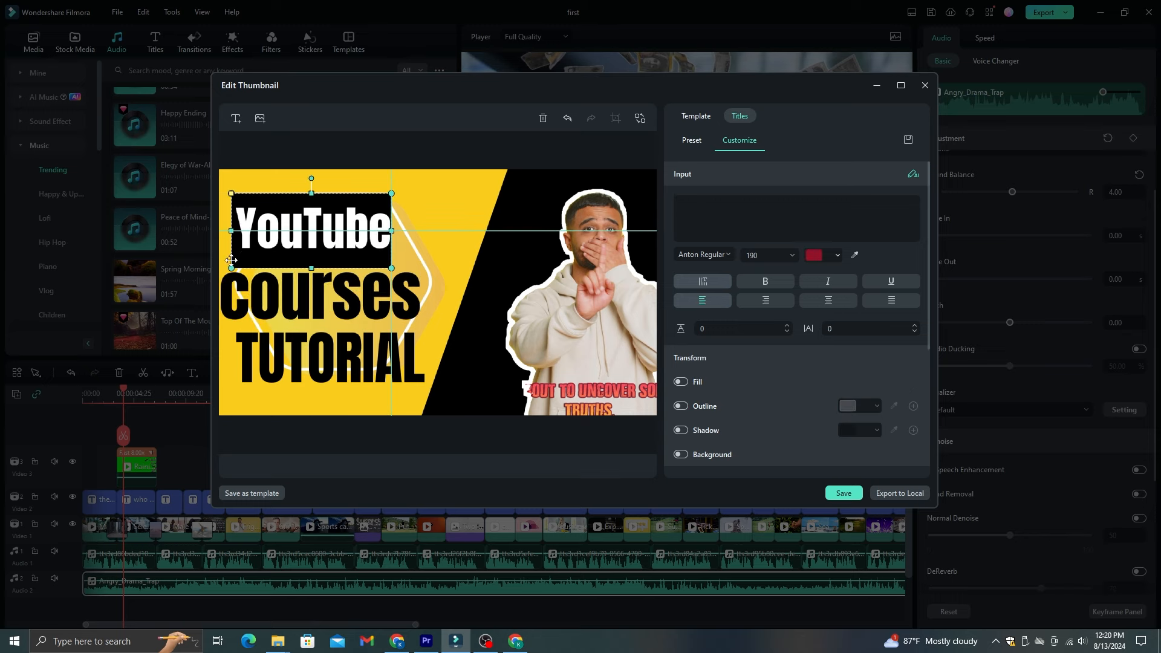
{"action": "left_click", "coordinate": [814, 254]}
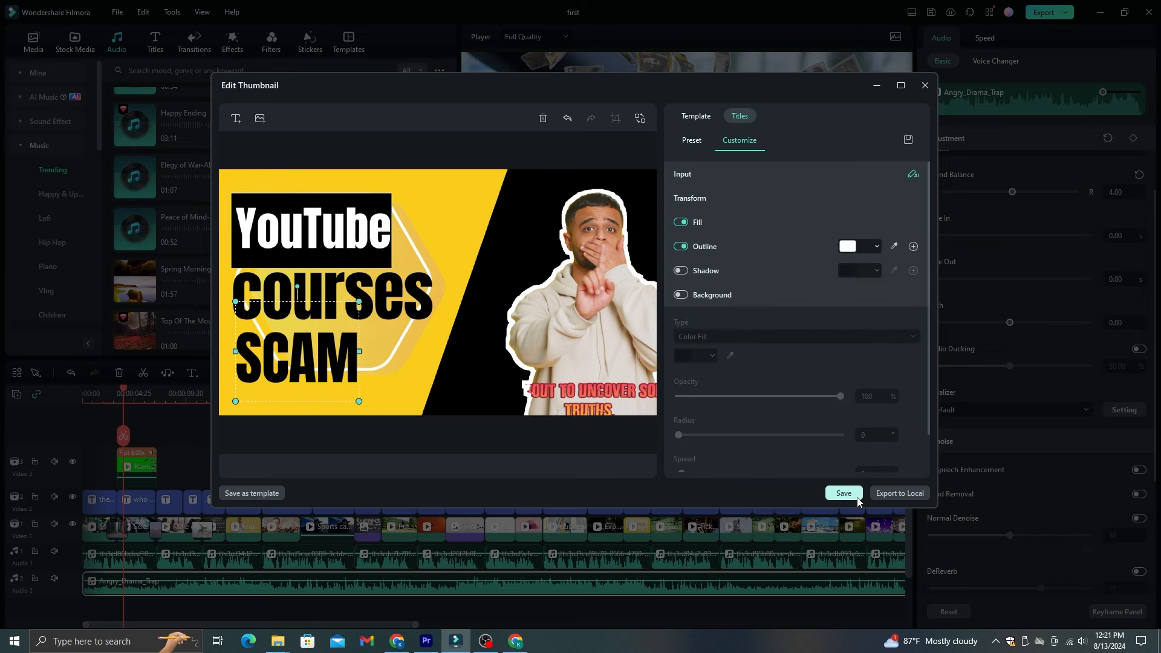